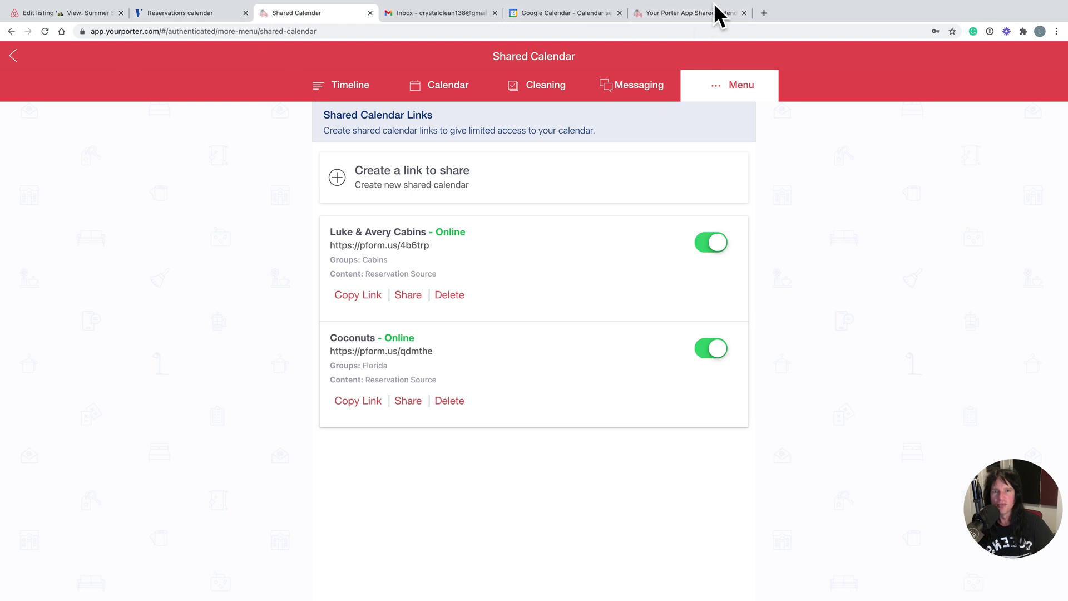
- Switch to the Google Calendar settings for the 'Chillin the Most' calendar
{"action": "mouse_move", "coordinate": [715, 6]}
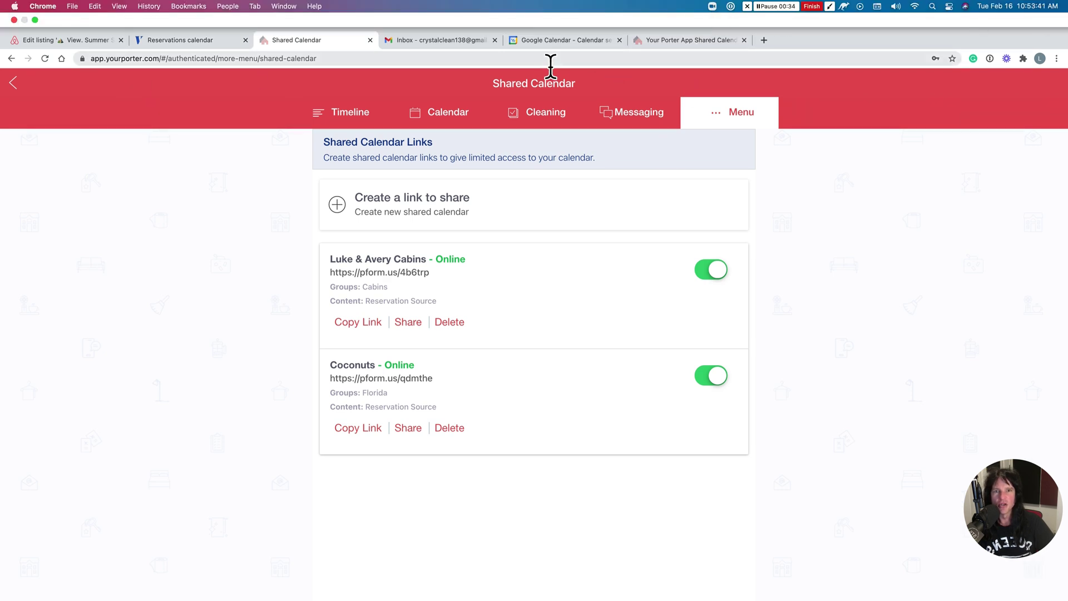
{"action": "left_click", "coordinate": [553, 41]}
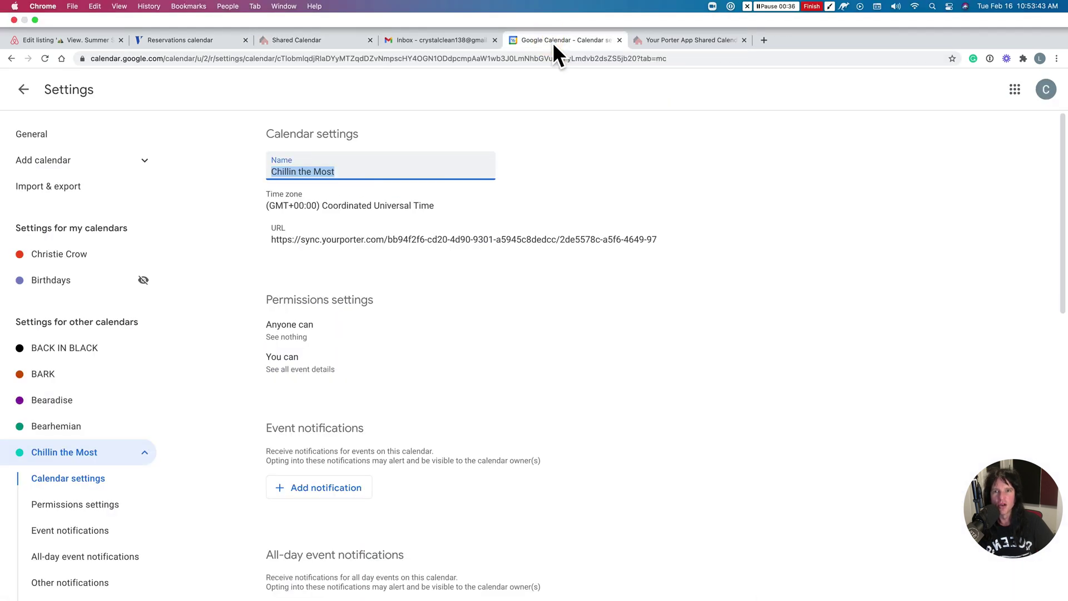
- Launch Google Calendar from Gmail's apps grid in a new tab, showing February 2021
{"action": "left_click", "coordinate": [447, 42]}
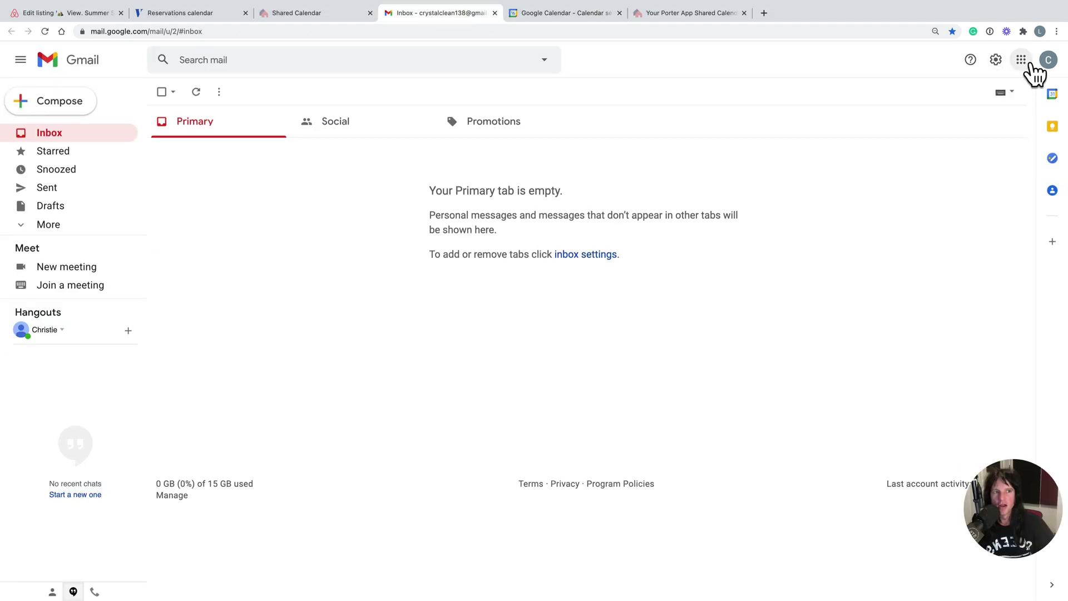
{"action": "left_click", "coordinate": [1023, 61]}
{"action": "left_click", "coordinate": [917, 111]}
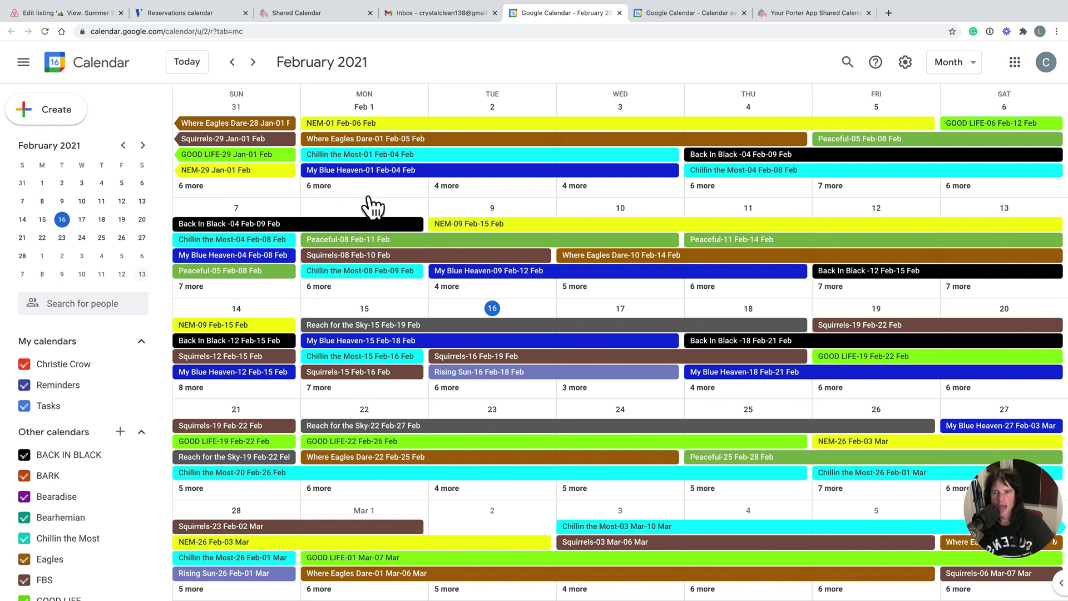
{"action": "left_click", "coordinate": [174, 15]}
- Copy The Good Life's Vrbo reservations calendar export URL via Import/Export > Export calendar
{"action": "left_click", "coordinate": [676, 108]}
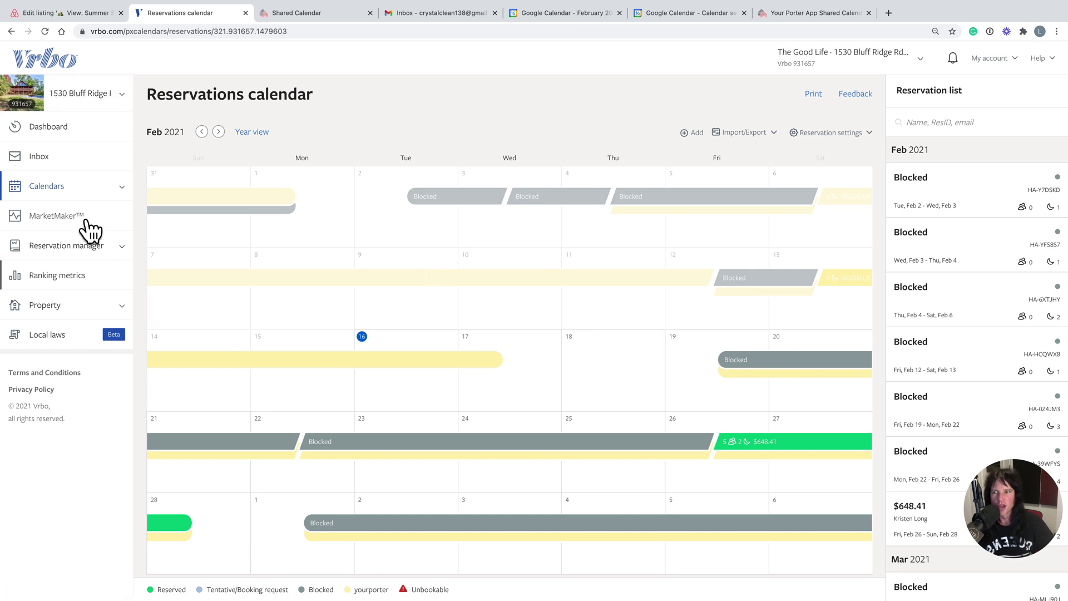
{"action": "left_click", "coordinate": [67, 194]}
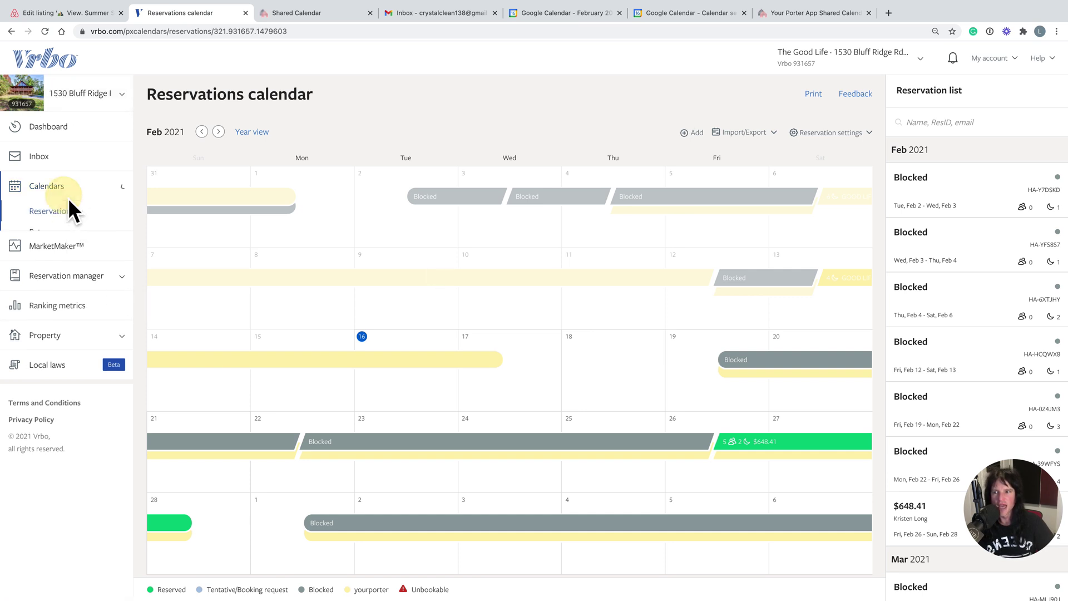
{"action": "left_click", "coordinate": [753, 134]}
{"action": "left_click", "coordinate": [730, 234]}
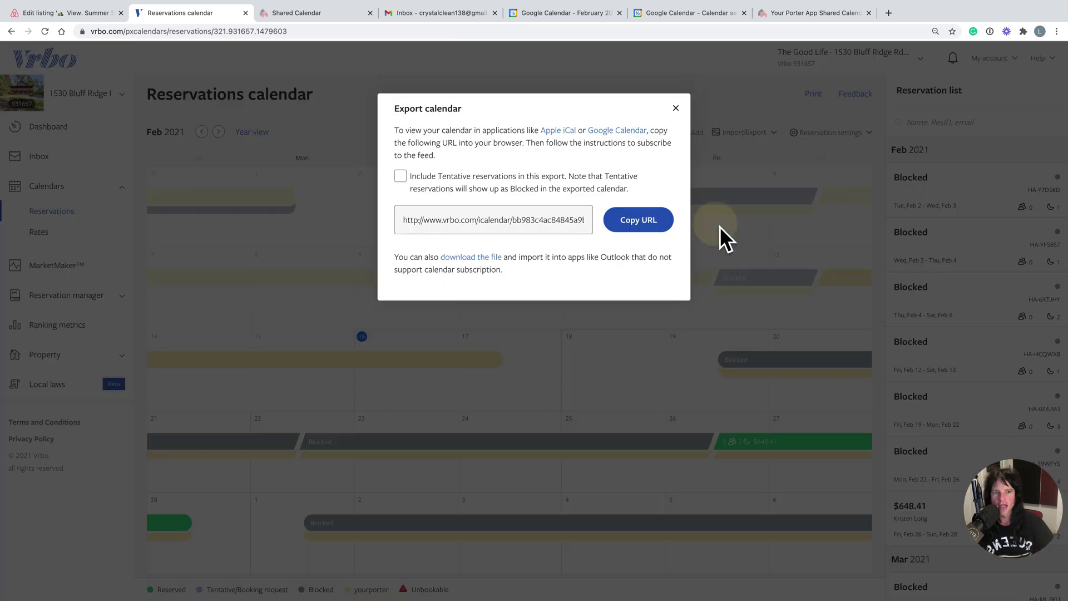
{"action": "left_click", "coordinate": [659, 230]}
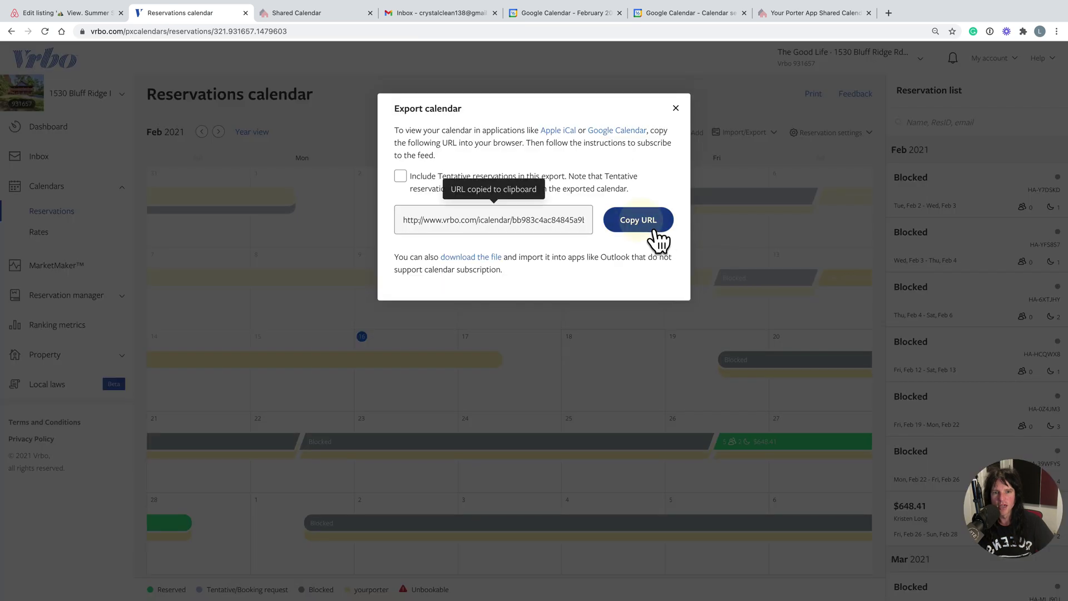
{"action": "left_click", "coordinate": [554, 15]}
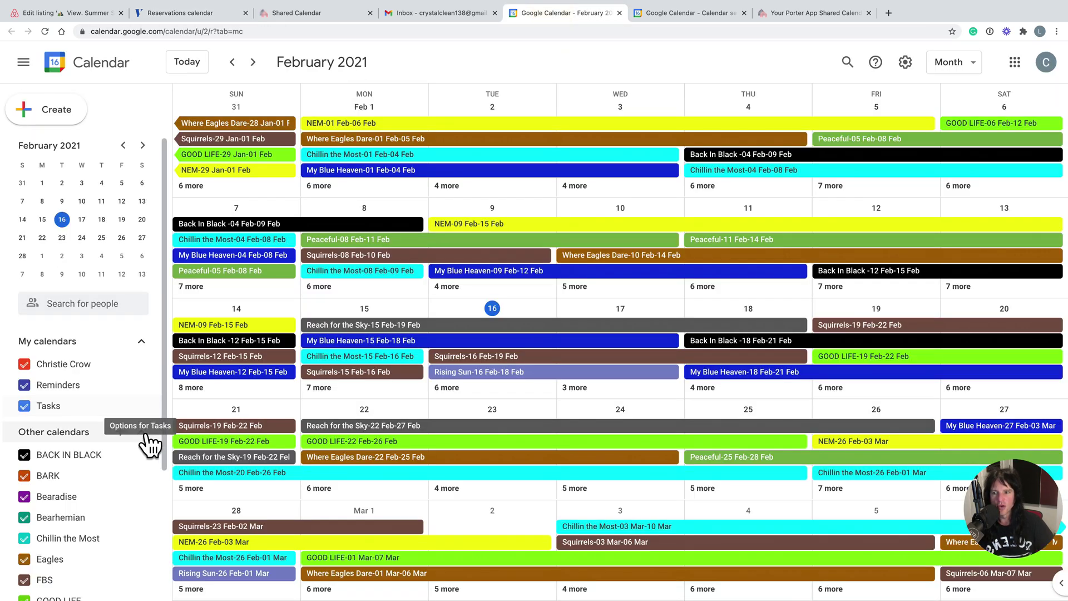
- Paste the copied Vrbo iCal URL into a new From URL calendar
{"action": "left_click", "coordinate": [120, 431]}
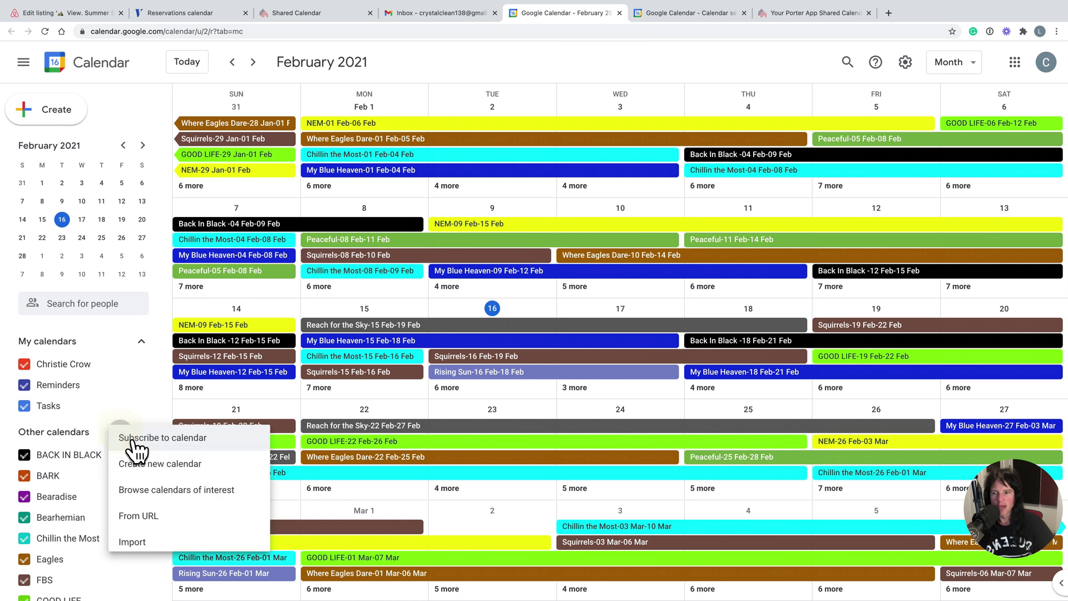
{"action": "left_click", "coordinate": [145, 518]}
{"action": "left_click", "coordinate": [362, 151]}
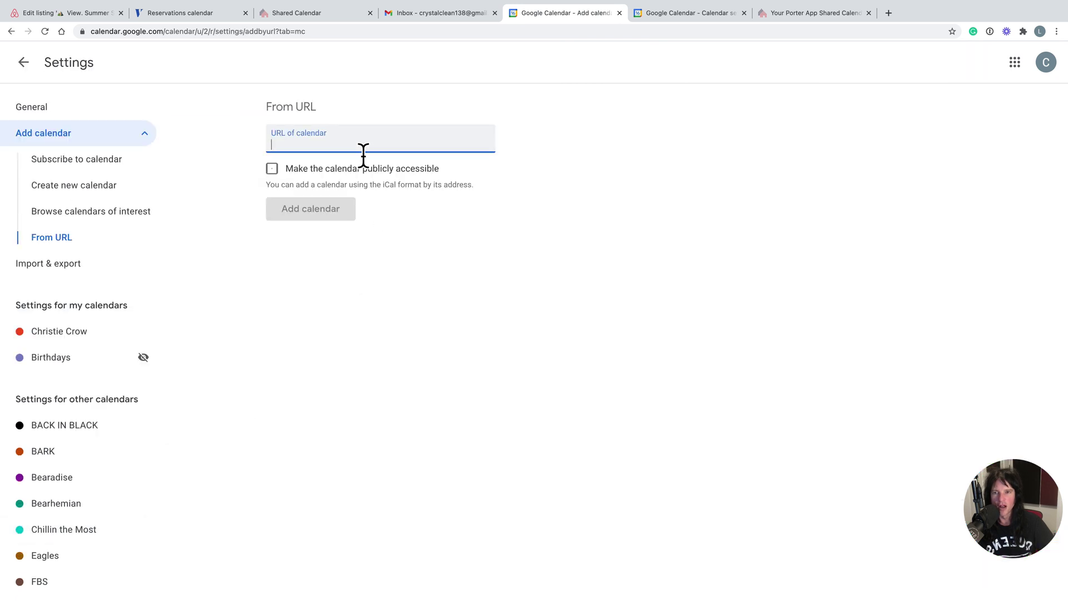
{"action": "key", "text": "super+v"}
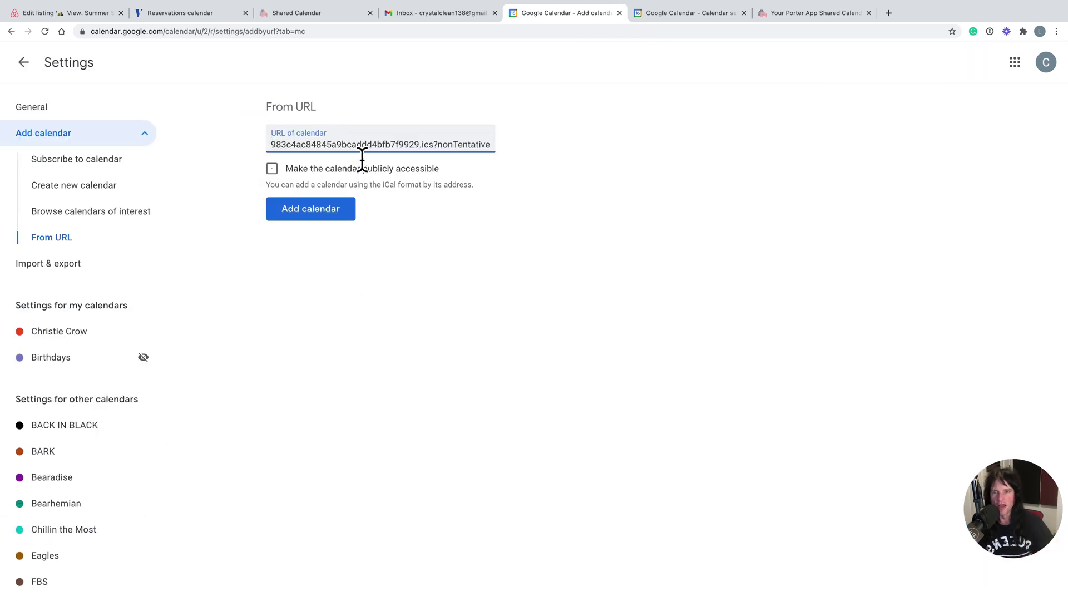
- Bring up the FBS calendar's settings, then the Eagles calendar's settings with its YourPorter sync URL
{"action": "left_click", "coordinate": [23, 62]}
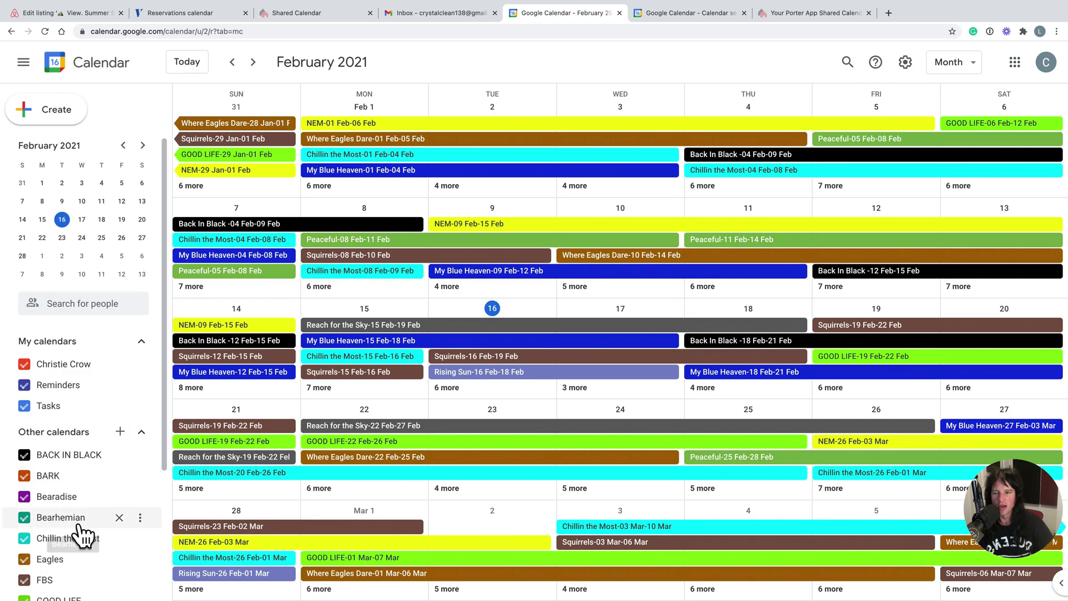
{"action": "scroll", "coordinate": [73, 528], "scroll_direction": "down", "scroll_amount": 2}
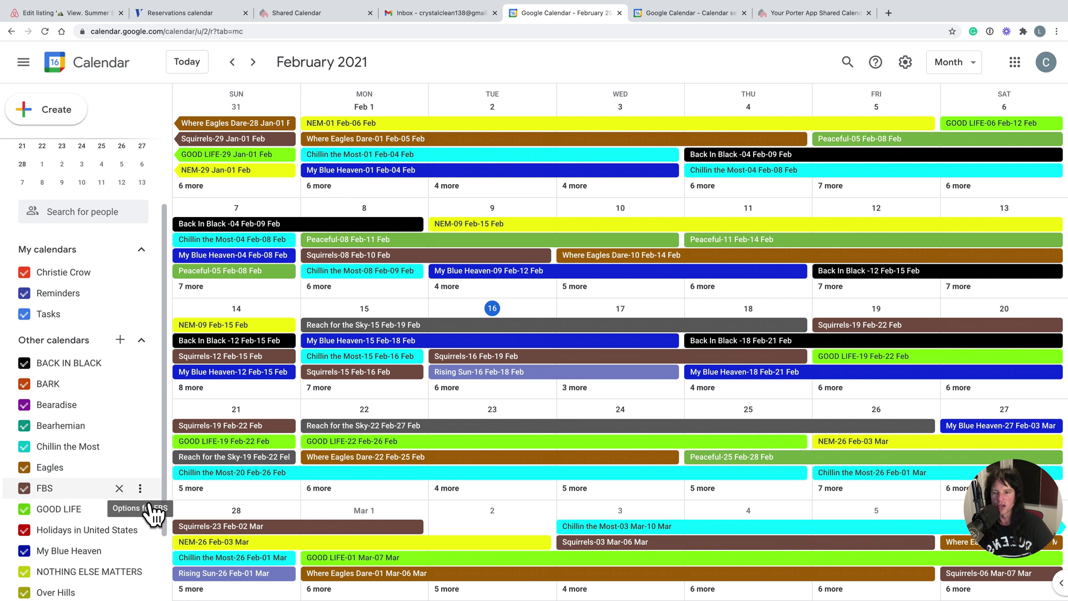
{"action": "left_click", "coordinate": [142, 489]}
{"action": "left_click", "coordinate": [156, 494]}
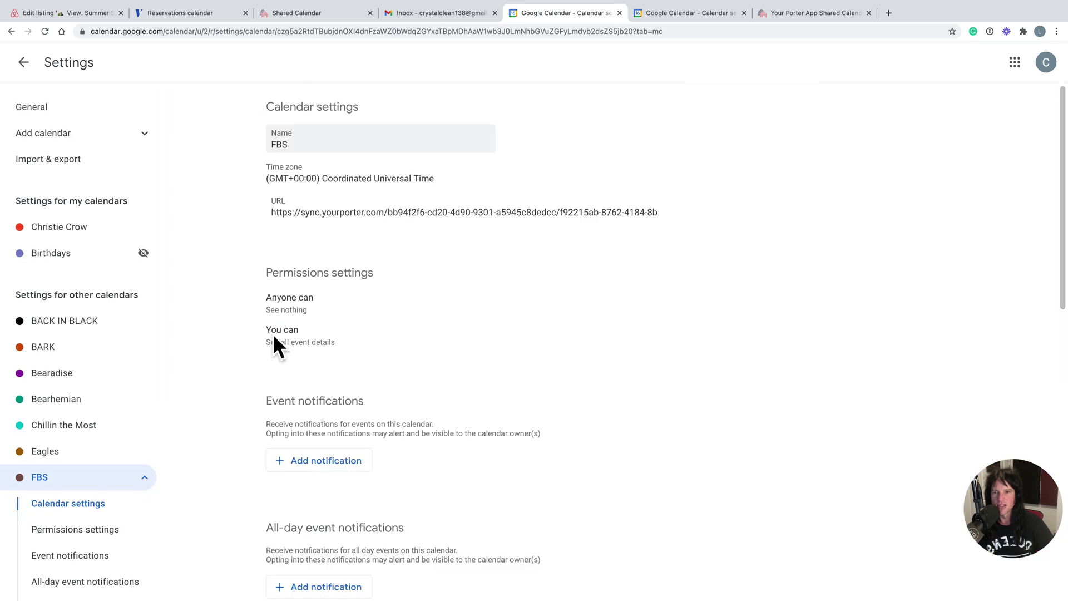
{"action": "left_click_drag", "start_coordinate": [332, 144], "coordinate": [238, 143]}
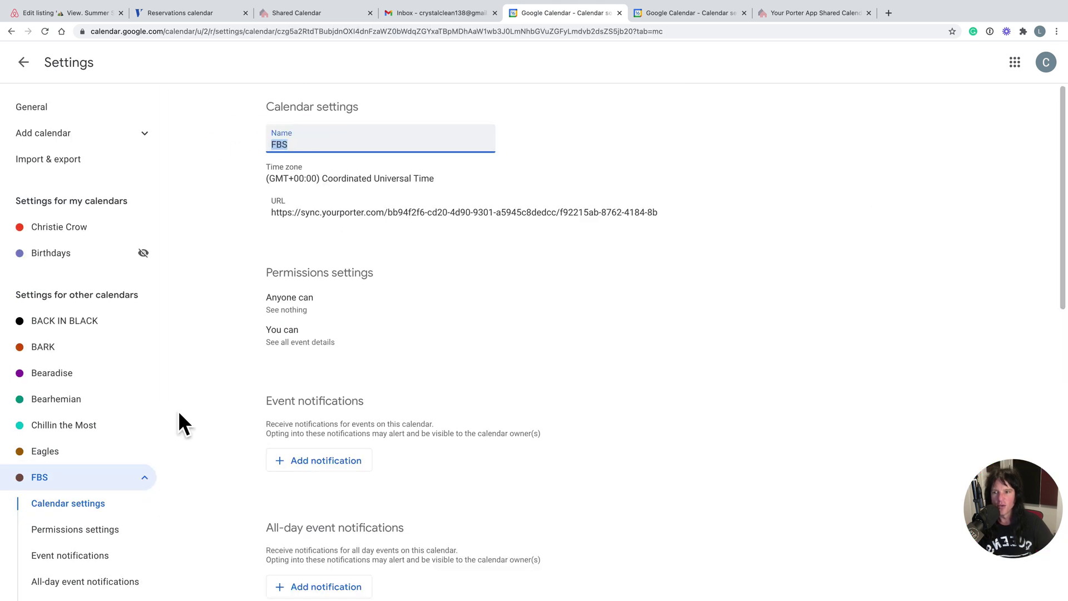
{"action": "left_click", "coordinate": [103, 452]}
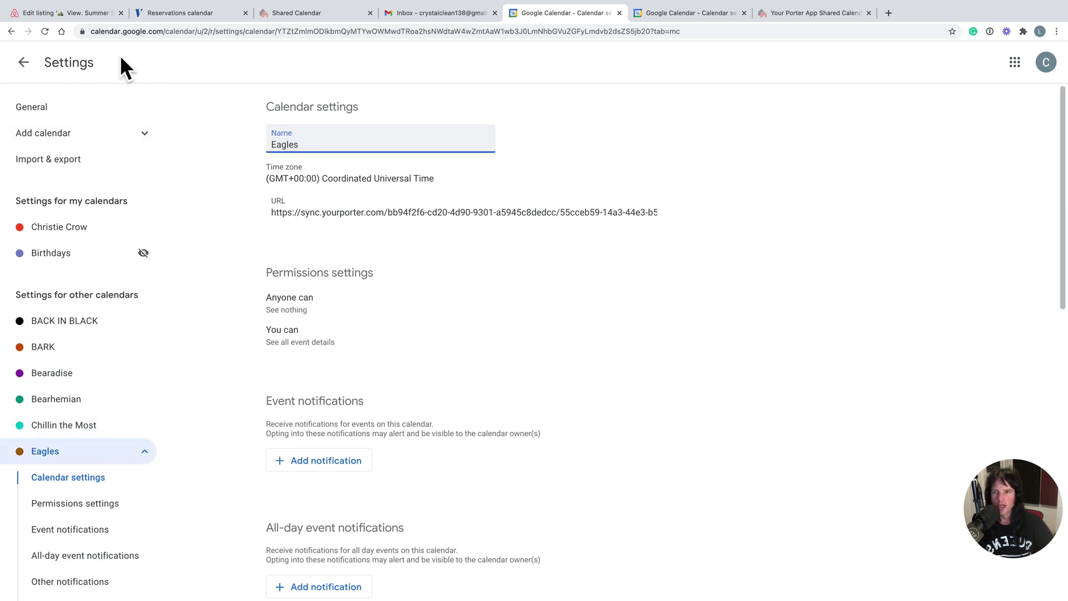
- Select the Airbnb listing's full iCal link from Sync calendars > Export Calendar
{"action": "left_click", "coordinate": [86, 12]}
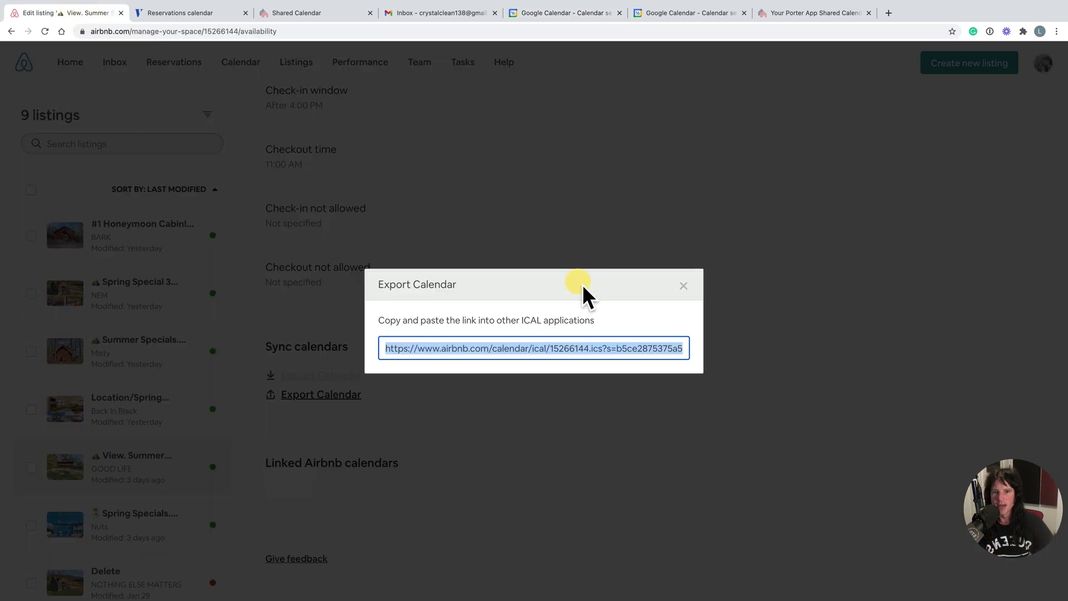
{"action": "left_click", "coordinate": [684, 286]}
{"action": "scroll", "coordinate": [352, 227], "scroll_direction": "up", "scroll_amount": 10}
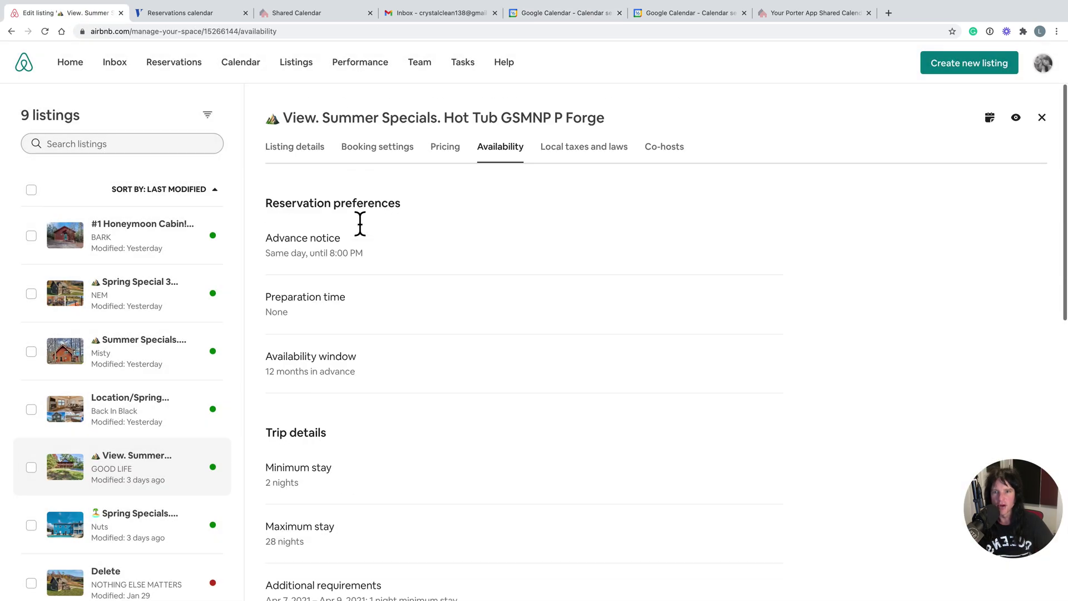
{"action": "scroll", "coordinate": [421, 390], "scroll_direction": "down", "scroll_amount": 10}
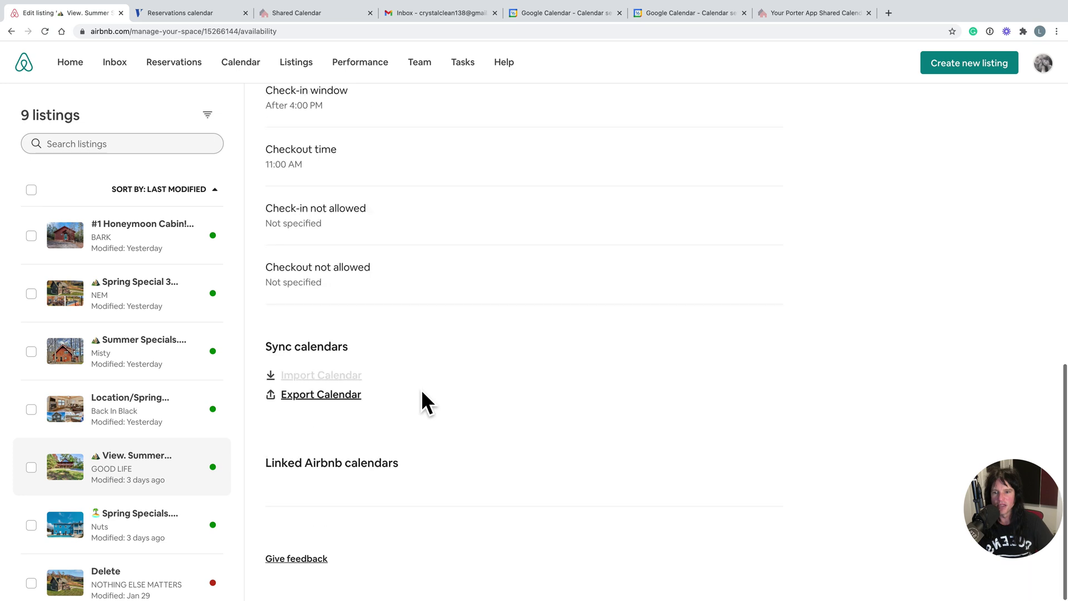
{"action": "left_click", "coordinate": [333, 397]}
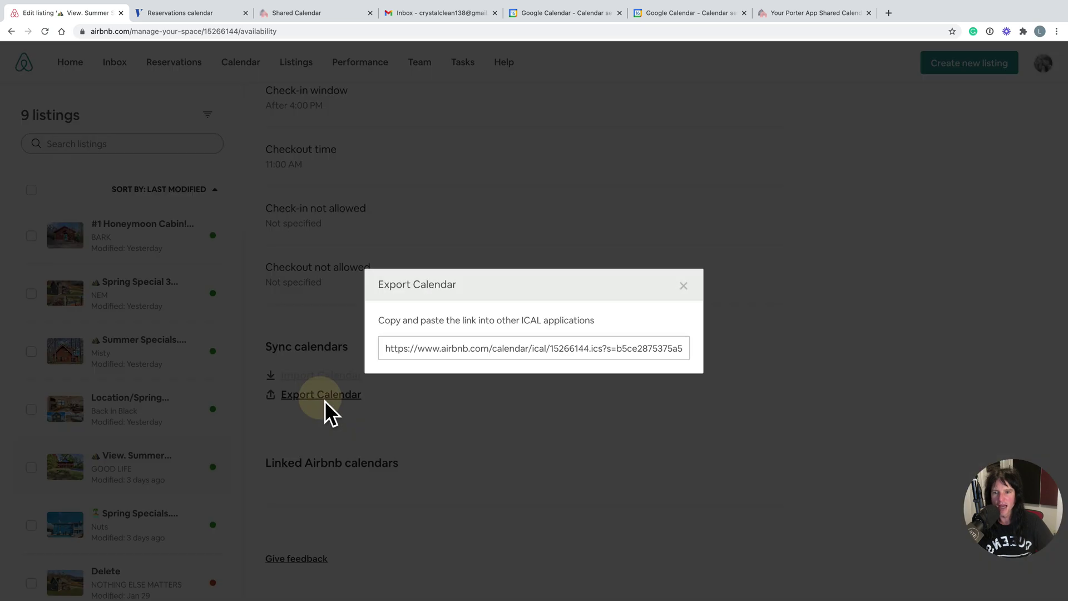
{"action": "left_click", "coordinate": [456, 361]}
{"action": "left_click", "coordinate": [570, 16]}
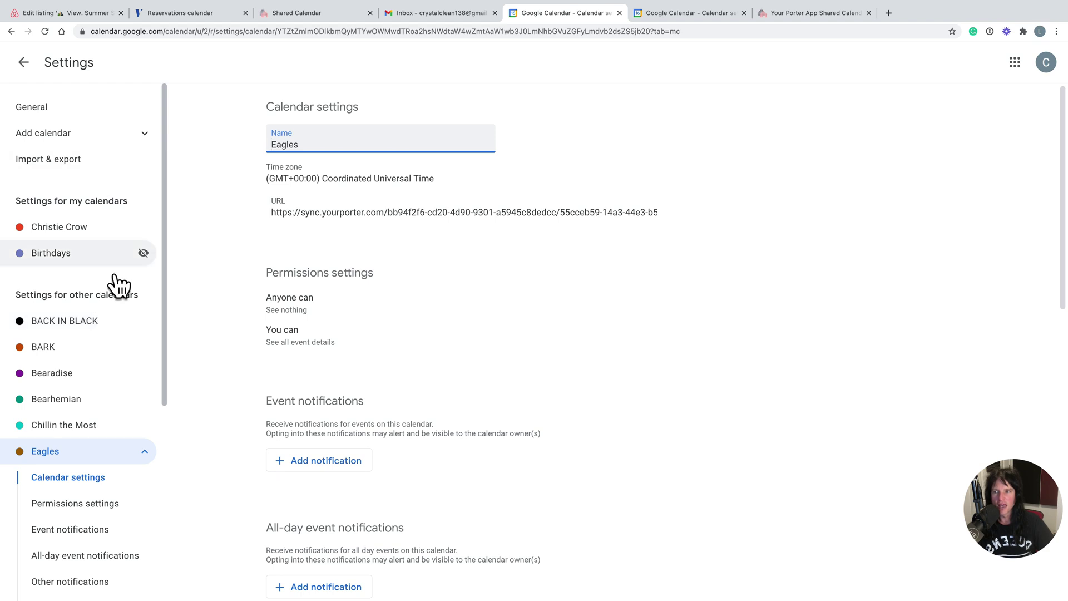
- Paste the Airbnb iCal link into a new From URL calendar and return to February 2021
{"action": "scroll", "coordinate": [115, 286], "scroll_direction": "down", "scroll_amount": 5}
{"action": "scroll", "coordinate": [114, 286], "scroll_direction": "up", "scroll_amount": 5}
{"action": "left_click", "coordinate": [26, 64]}
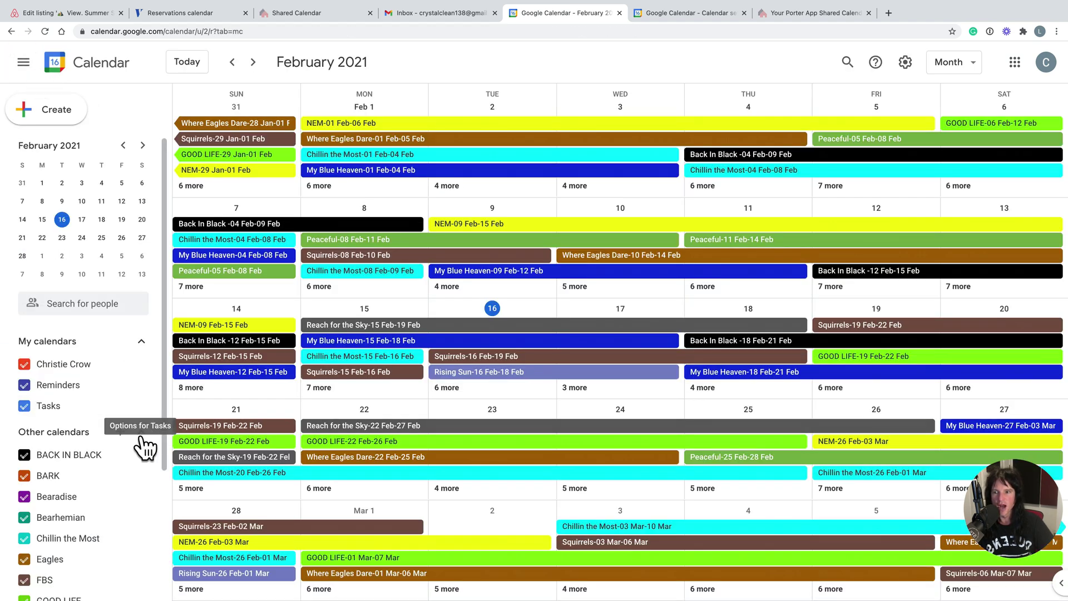
{"action": "left_click", "coordinate": [121, 433]}
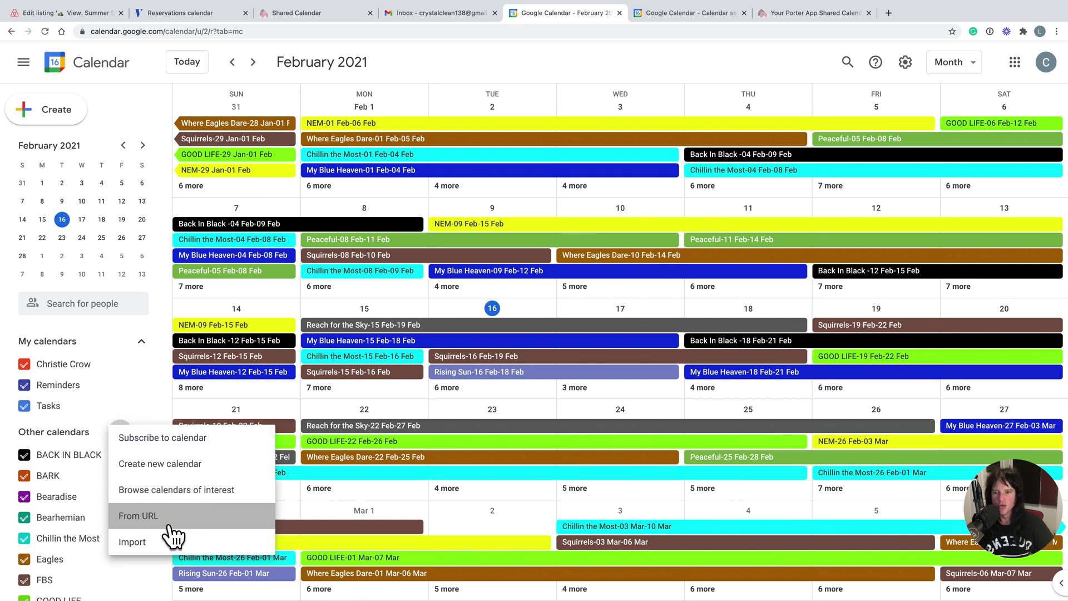
{"action": "left_click", "coordinate": [170, 528]}
{"action": "left_click", "coordinate": [313, 139]}
{"action": "key", "text": "super+v"}
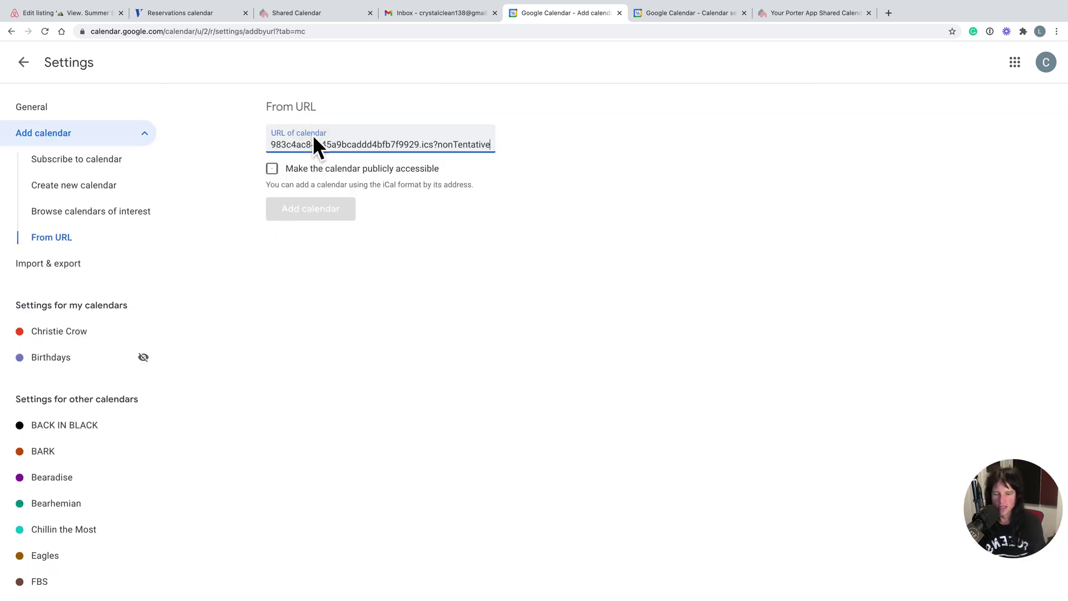
{"action": "scroll", "coordinate": [100, 462], "scroll_direction": "down", "scroll_amount": 3}
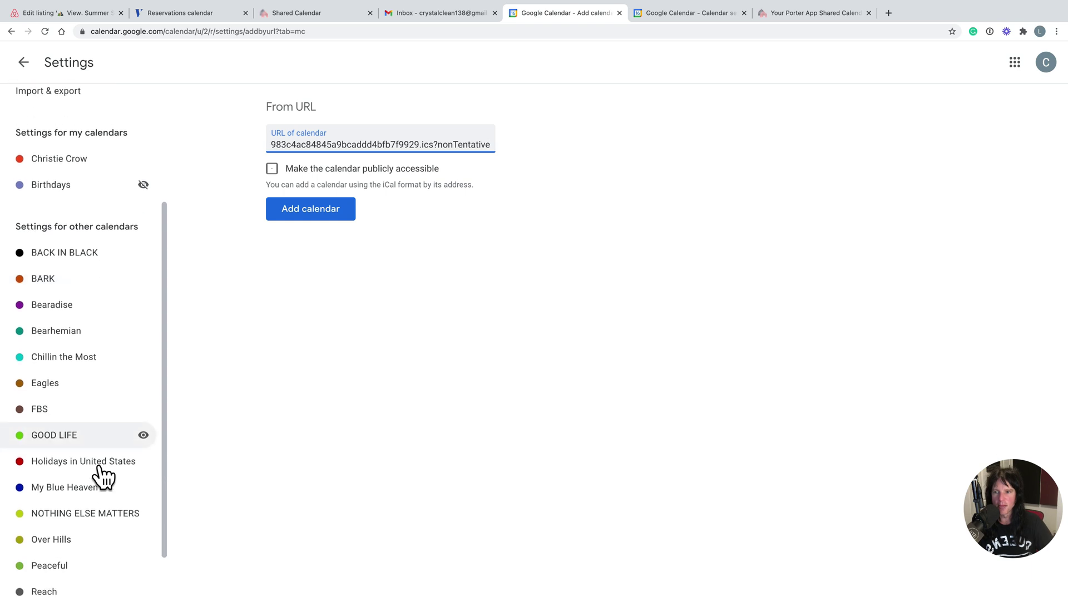
{"action": "scroll", "coordinate": [100, 474], "scroll_direction": "up", "scroll_amount": 3}
{"action": "left_click", "coordinate": [23, 63]}
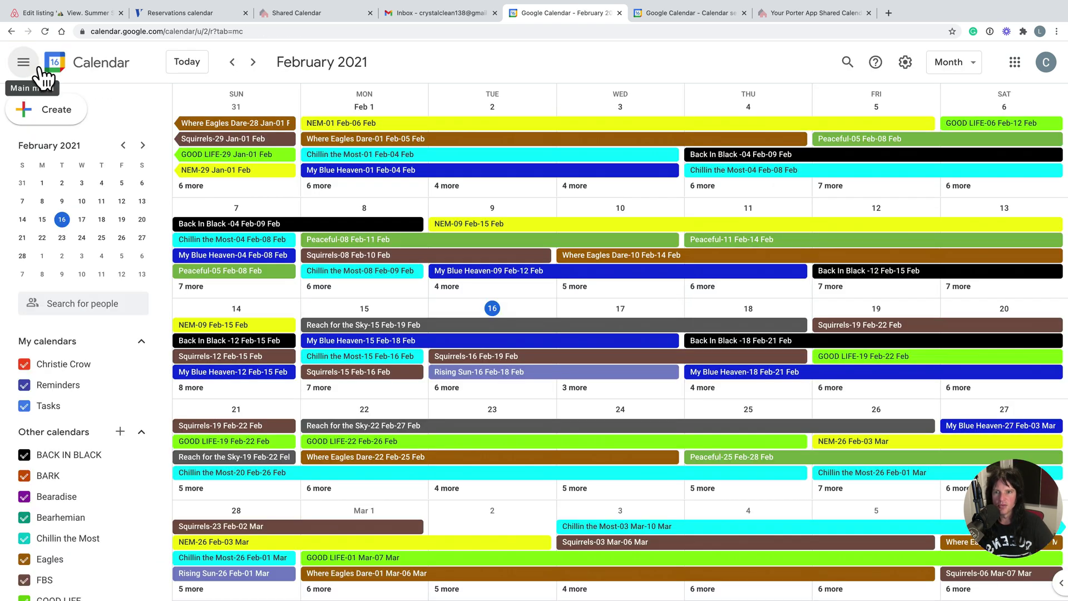
- Look over February's property bookings, then go to Your Porter's Shared Calendar links
{"action": "mouse_move", "coordinate": [143, 503]}
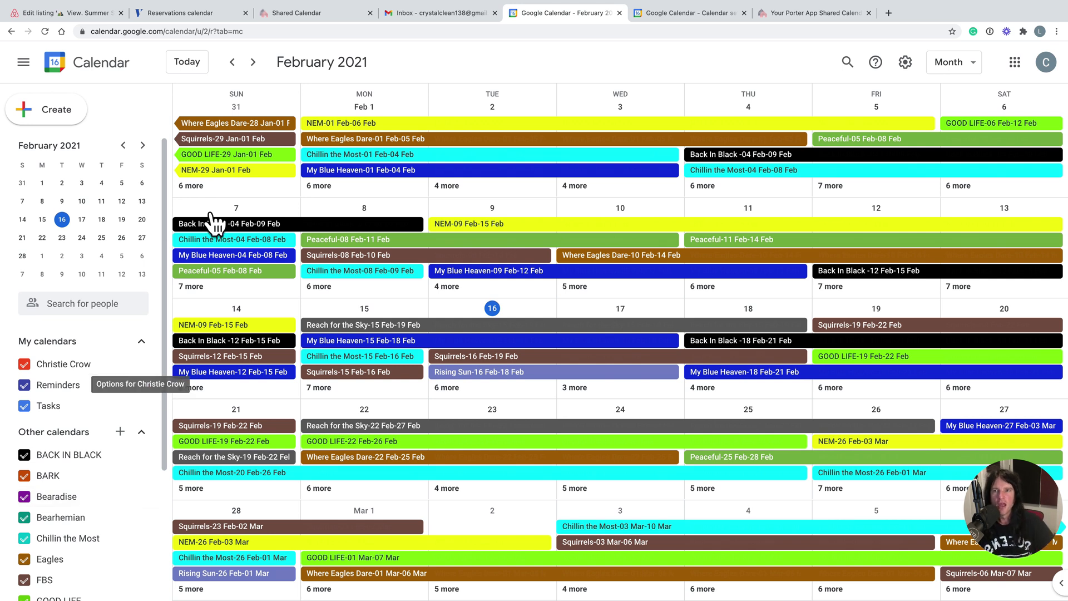
{"action": "left_click", "coordinate": [314, 22]}
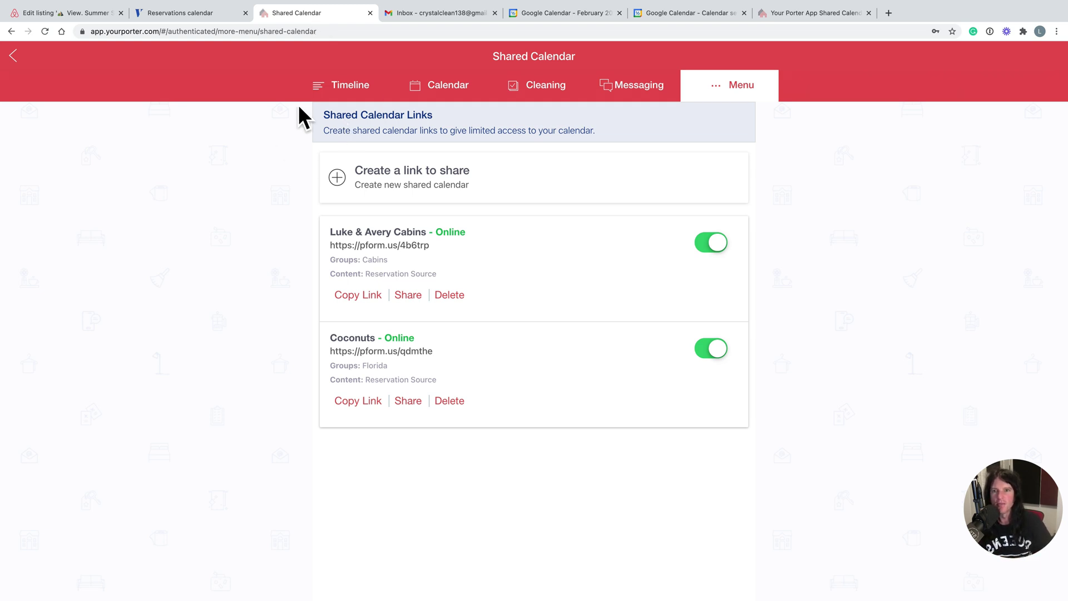
- Copy the GOOD LIFE listing's iCal export link from Your Porter's My Listings
{"action": "left_click", "coordinate": [641, 100]}
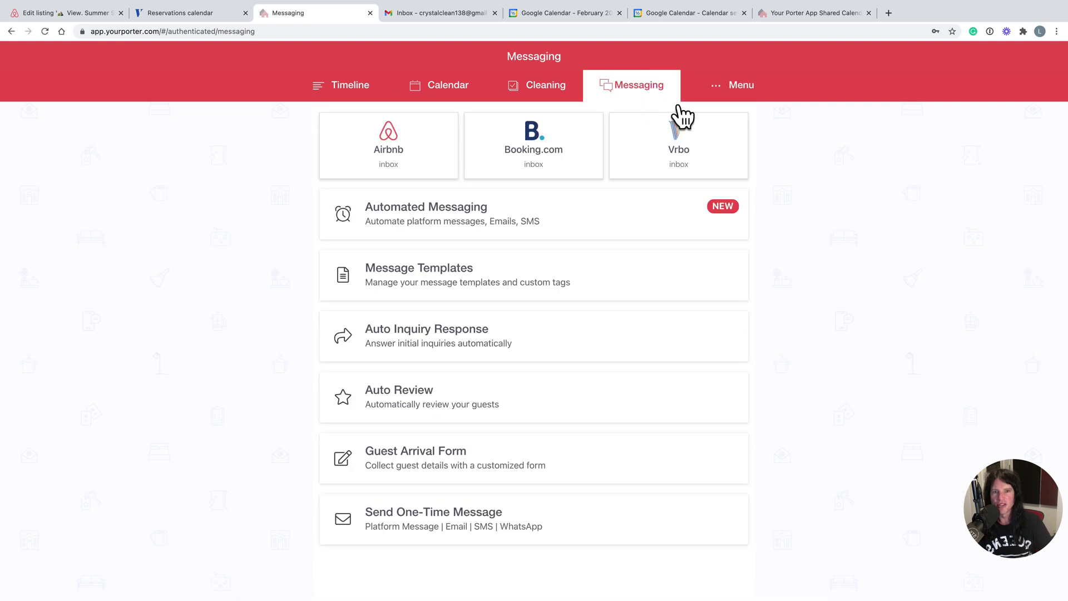
{"action": "left_click", "coordinate": [740, 94]}
{"action": "left_click", "coordinate": [391, 148]}
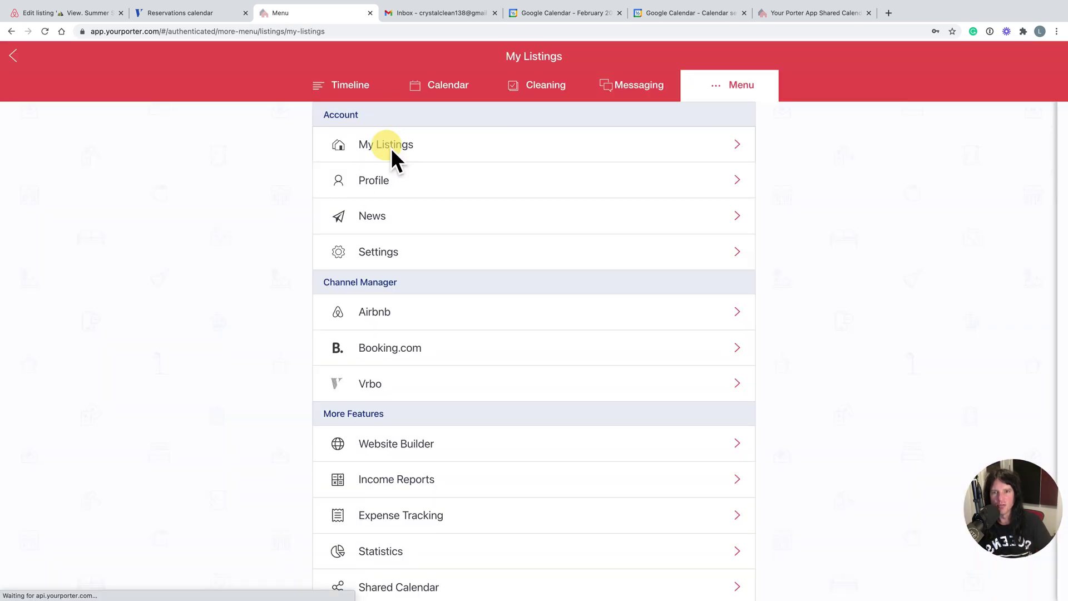
{"action": "left_click", "coordinate": [371, 430]}
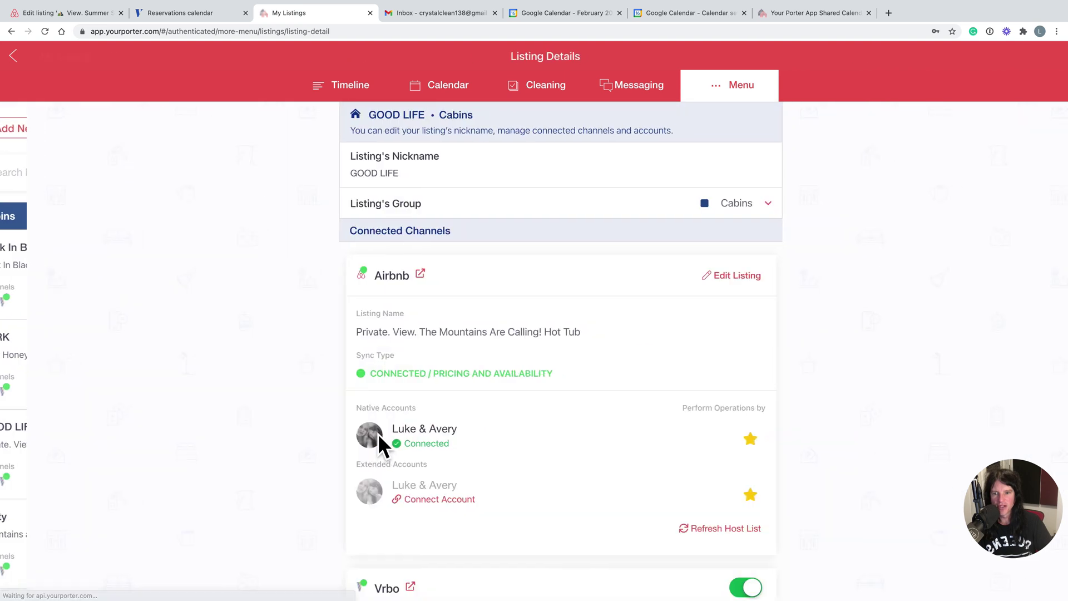
{"action": "scroll", "coordinate": [500, 457], "scroll_direction": "down", "scroll_amount": 10}
{"action": "left_click", "coordinate": [408, 532]}
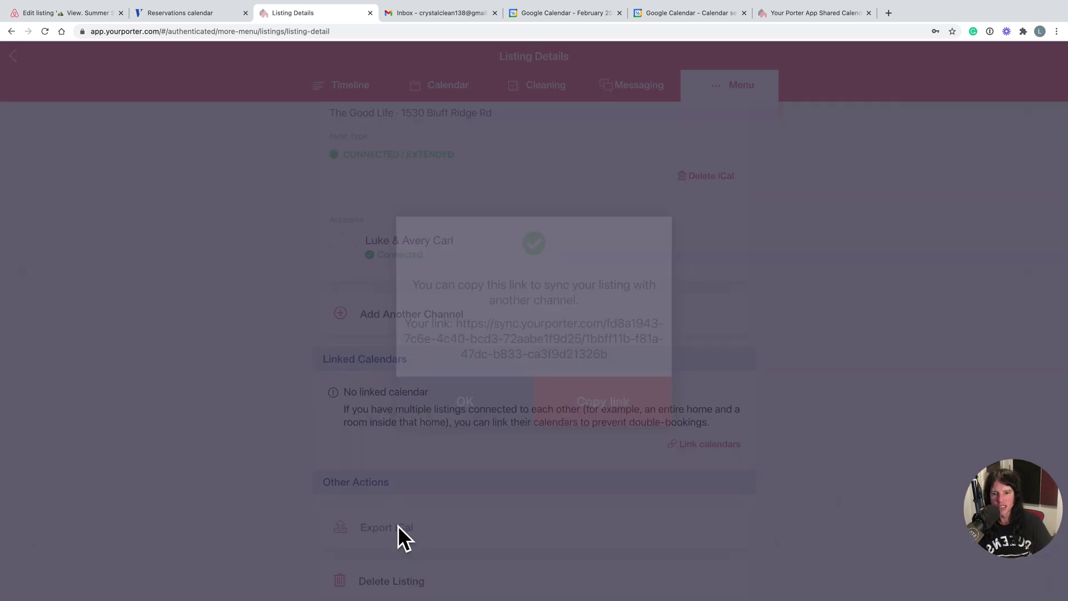
{"action": "left_click", "coordinate": [604, 412]}
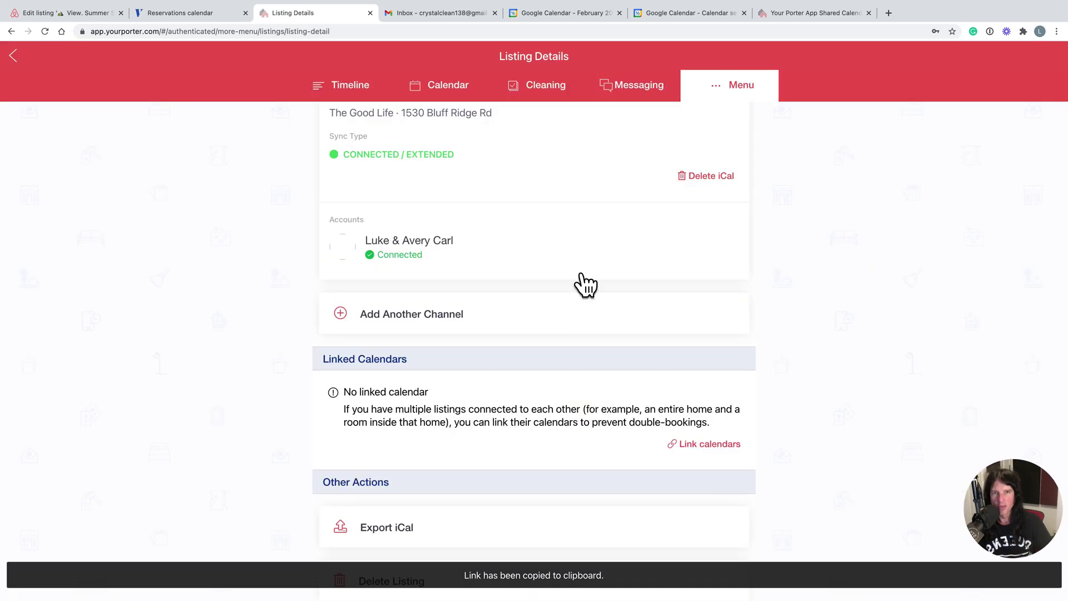
{"action": "left_click", "coordinate": [680, 15]}
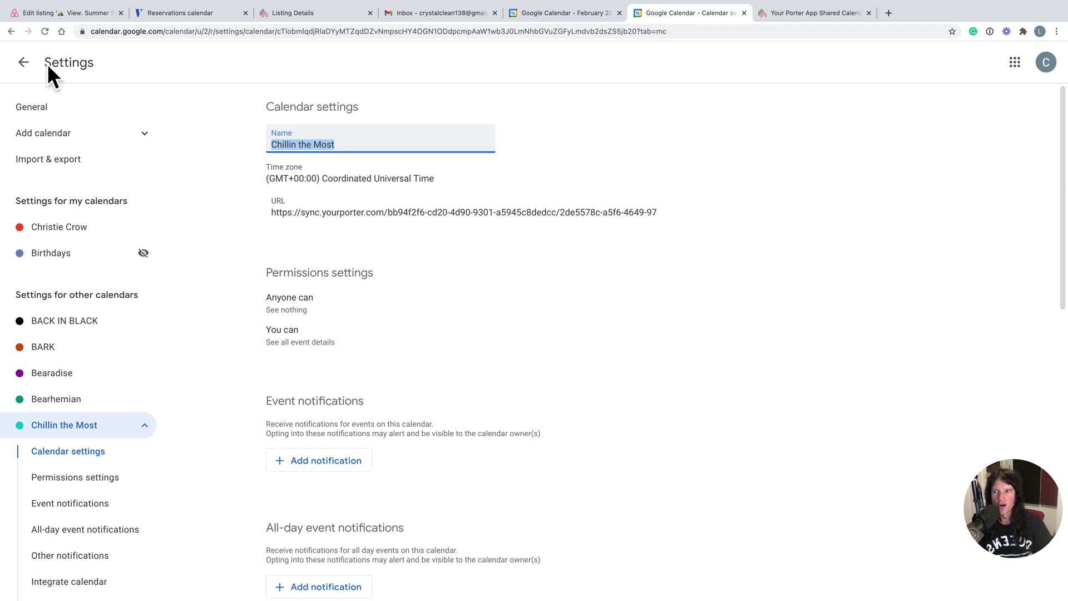
- Add the copied GOOD LIFE Your Porter iCal link as a From URL calendar
{"action": "left_click", "coordinate": [26, 63]}
{"action": "left_click", "coordinate": [120, 432]}
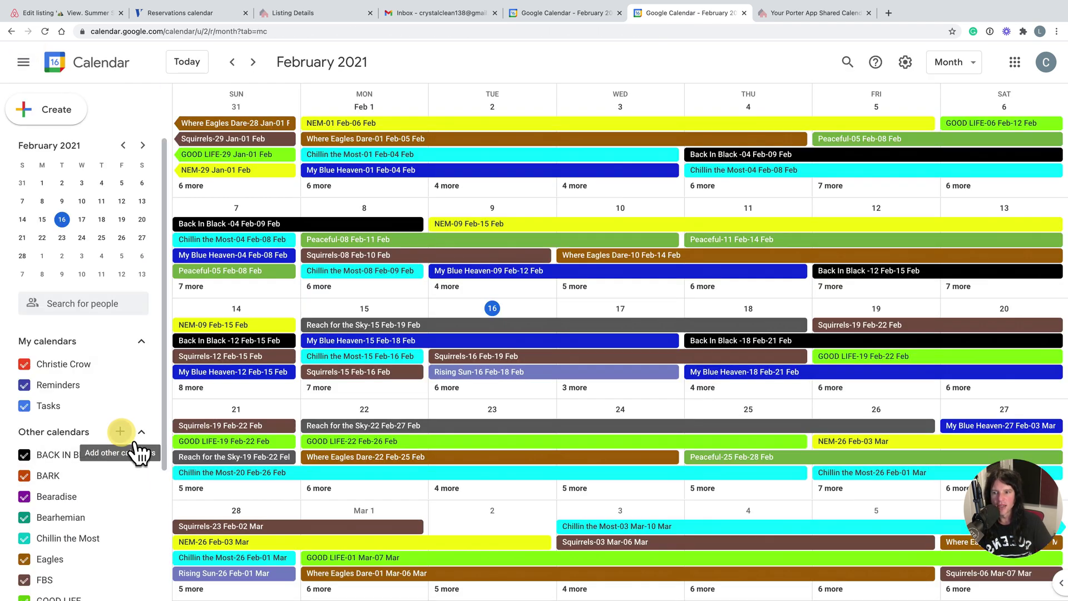
{"action": "left_click", "coordinate": [158, 523]}
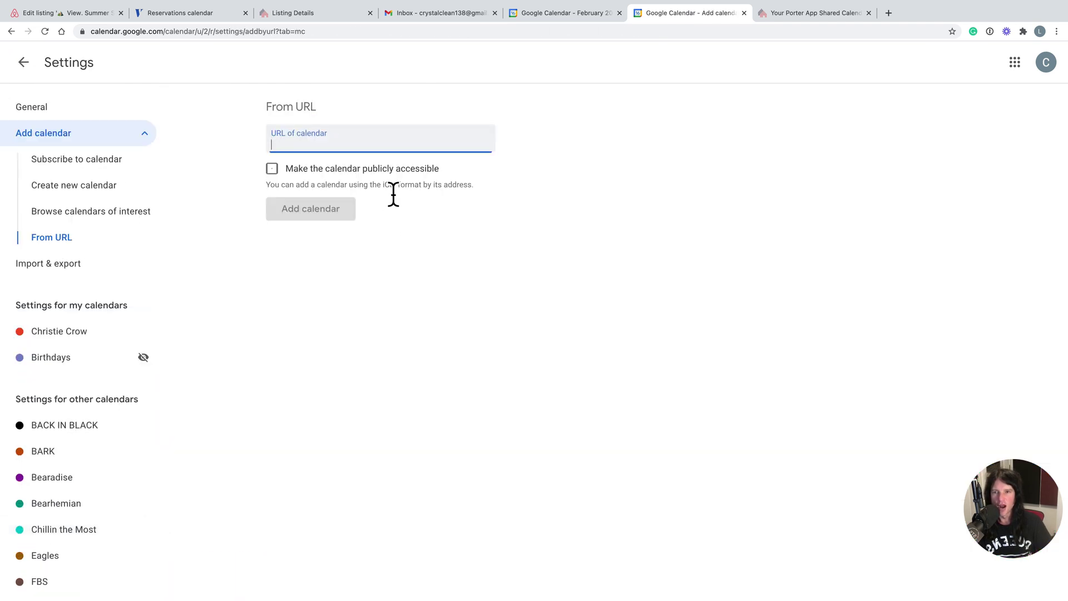
{"action": "key", "text": "ctrl+v"}
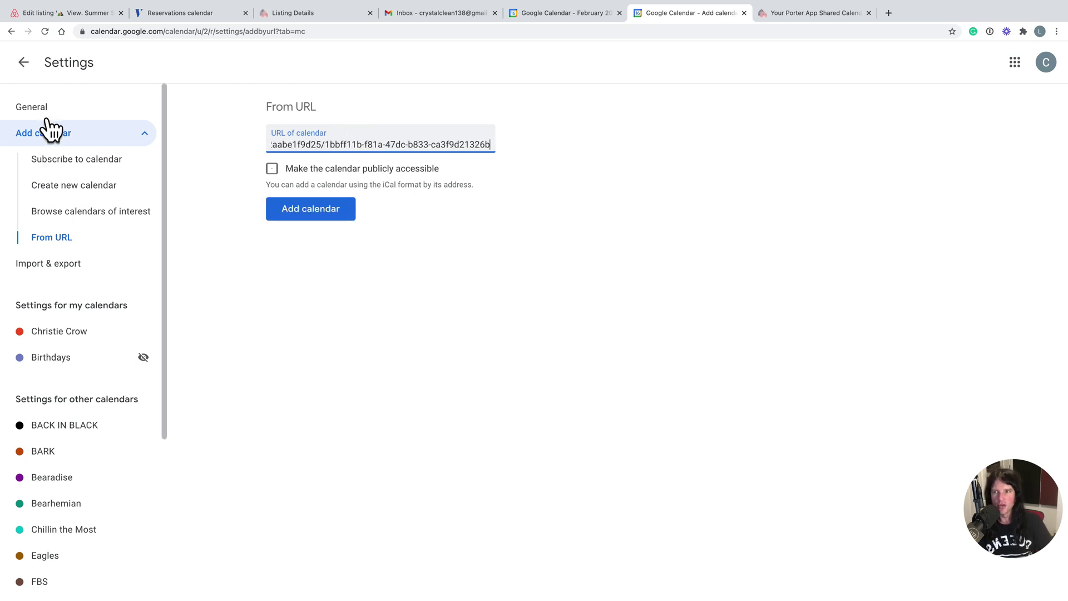
{"action": "left_click", "coordinate": [25, 65]}
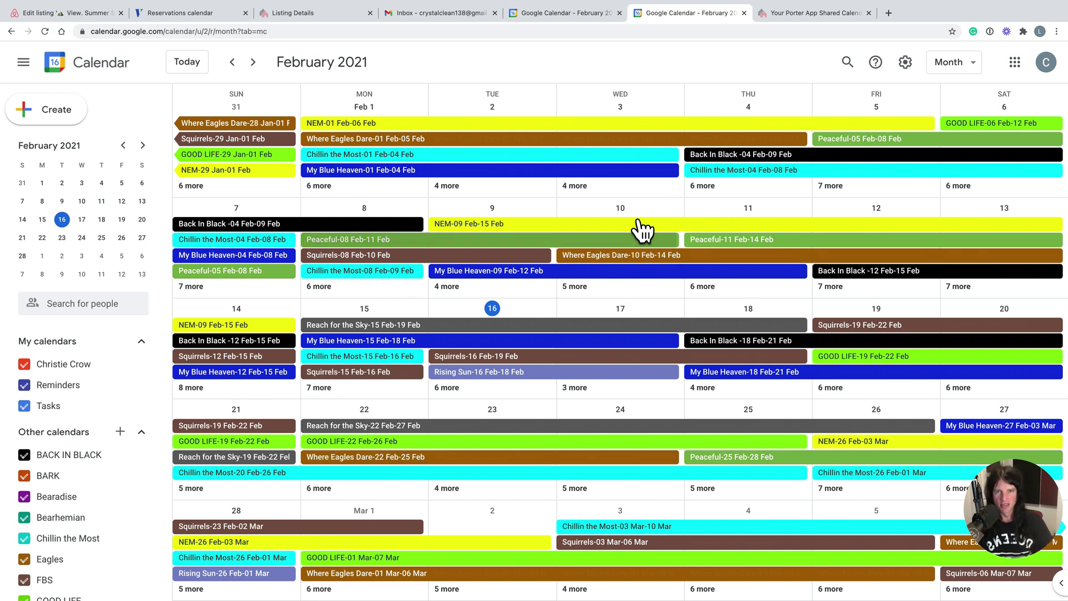
{"action": "left_click", "coordinate": [814, 13]}
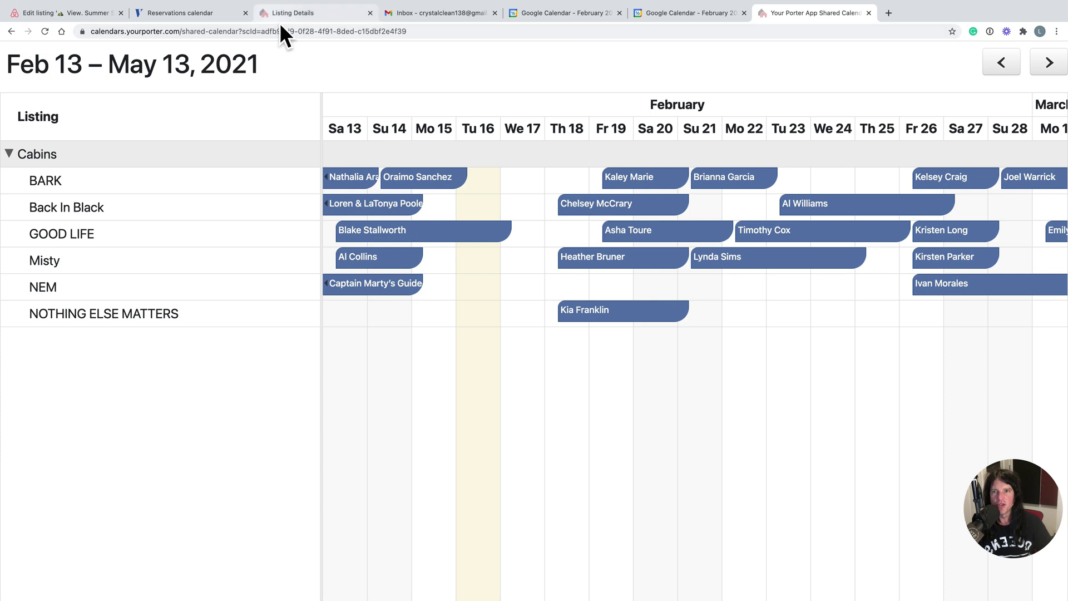
- Go to Your Porter's More Features menu section and bring up the Shared Calendar links page
{"action": "left_click", "coordinate": [294, 16]}
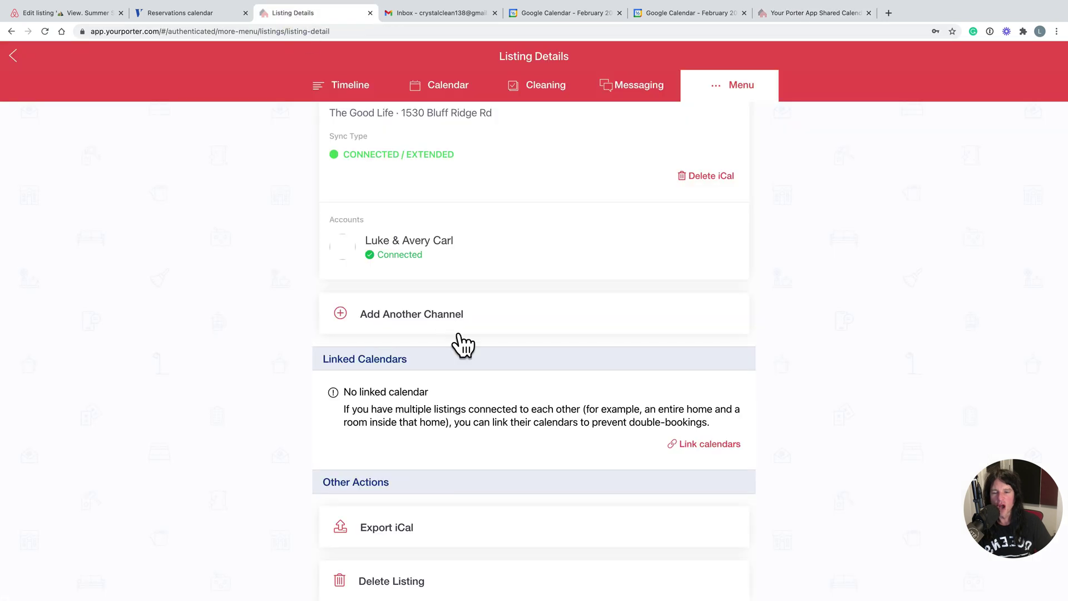
{"action": "left_click", "coordinate": [640, 92]}
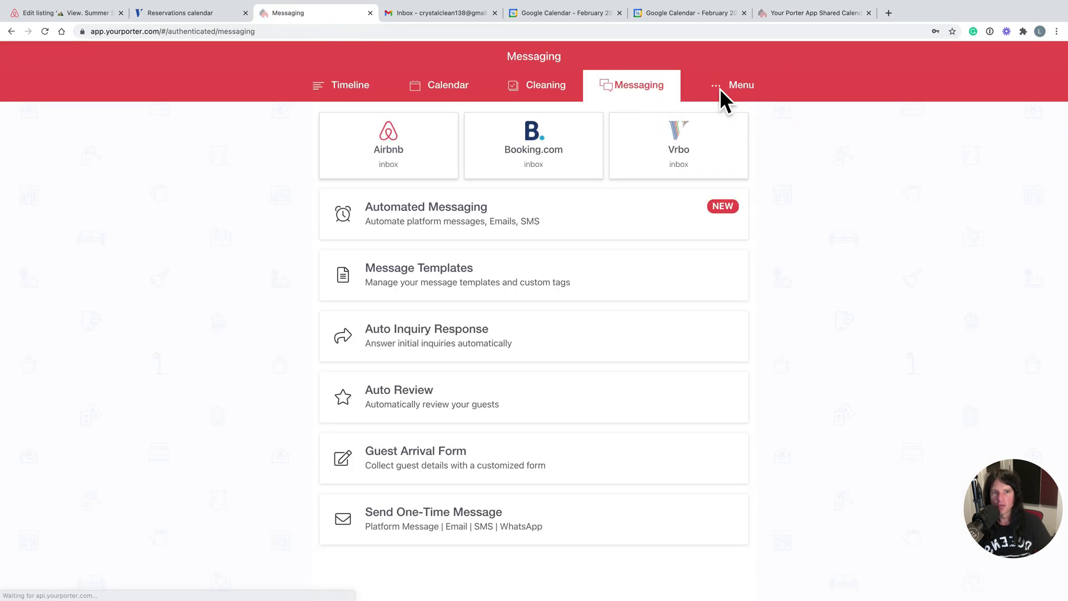
{"action": "left_click", "coordinate": [760, 92]}
{"action": "scroll", "coordinate": [442, 448], "scroll_direction": "down", "scroll_amount": 5}
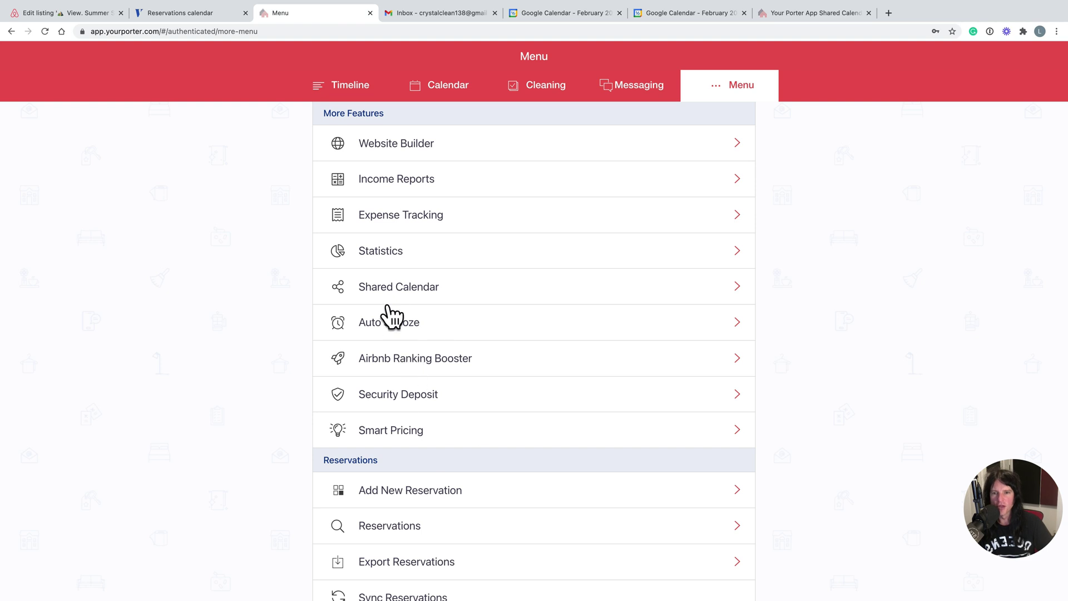
{"action": "left_click", "coordinate": [375, 287]}
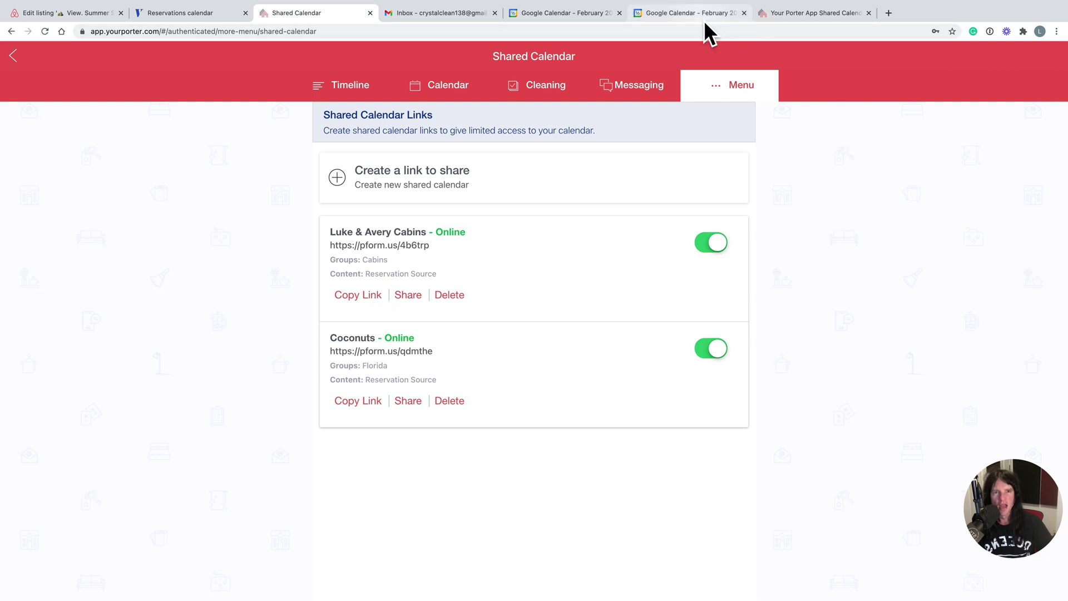
- Bring up Your Porter's shared calendar with the Cabins group's bookings for Feb 13 – May 13, 2021
{"action": "left_click", "coordinate": [792, 14]}
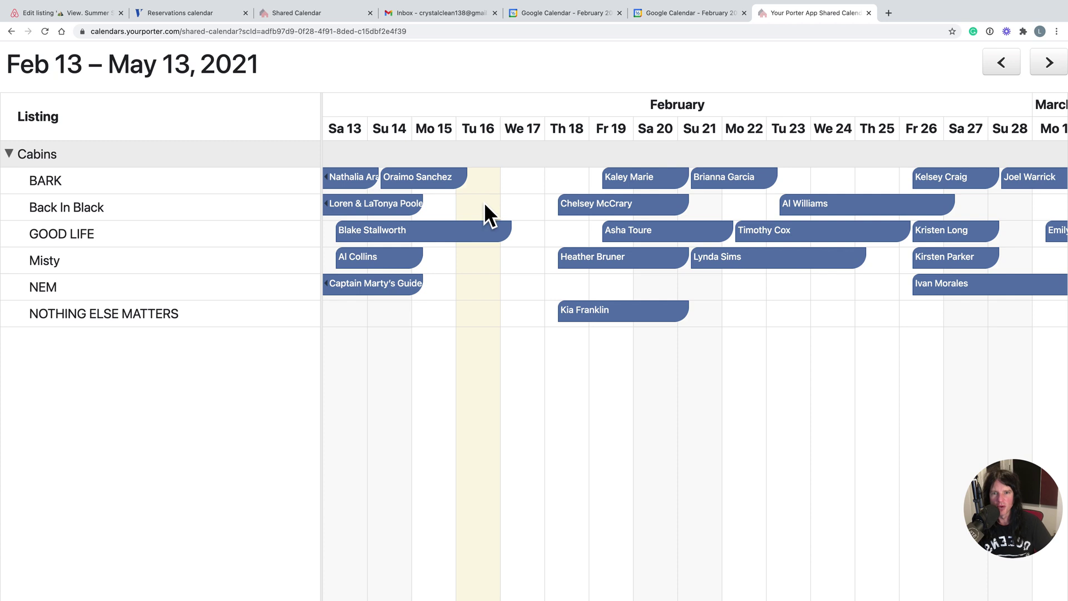
- Switch Google Calendar to Day view for February 16, 2021, showing its cabin bookings and two cleanings
{"action": "left_click", "coordinate": [670, 13]}
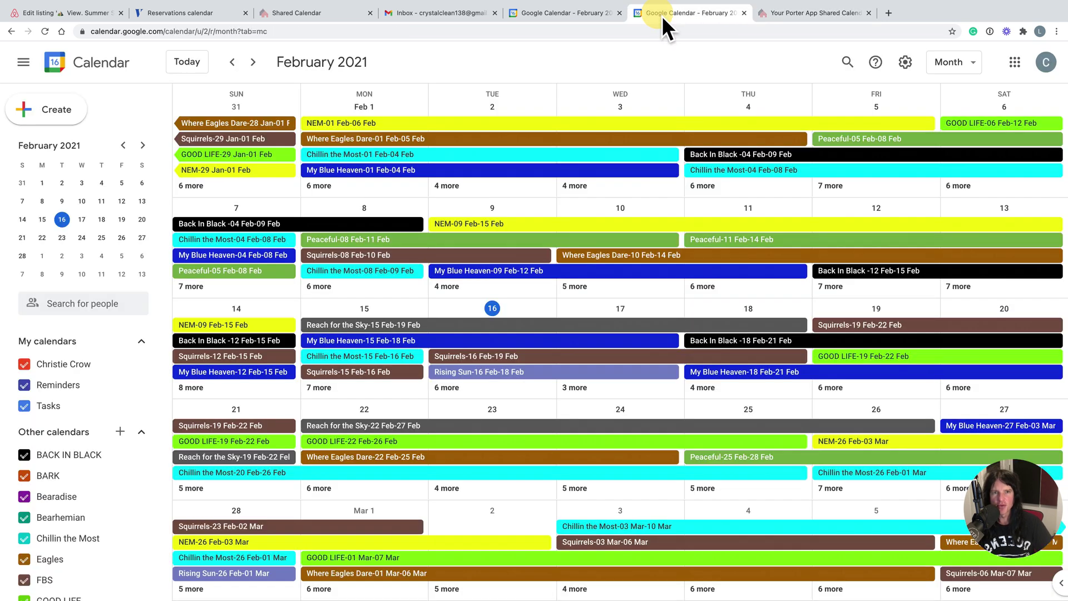
{"action": "left_click", "coordinate": [551, 17]}
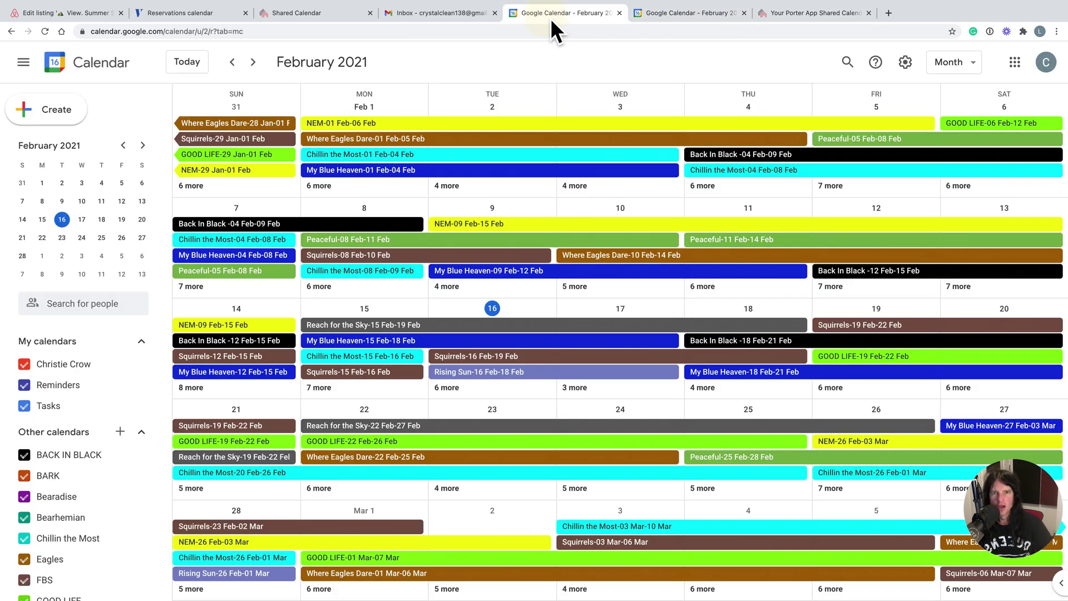
{"action": "left_click", "coordinate": [676, 14]}
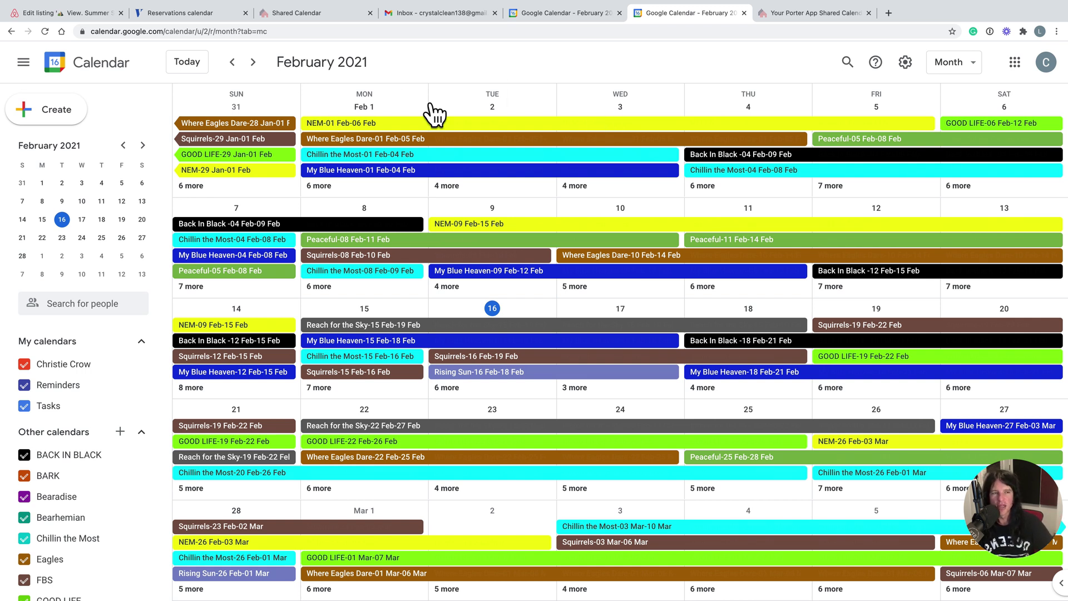
{"action": "left_click", "coordinate": [978, 72]}
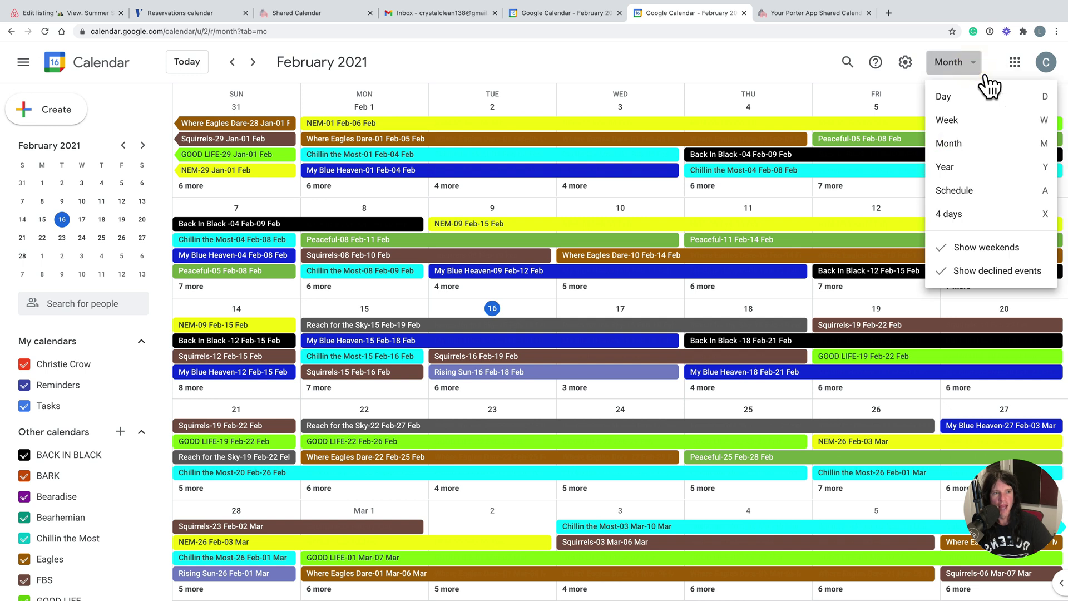
{"action": "left_click", "coordinate": [975, 101]}
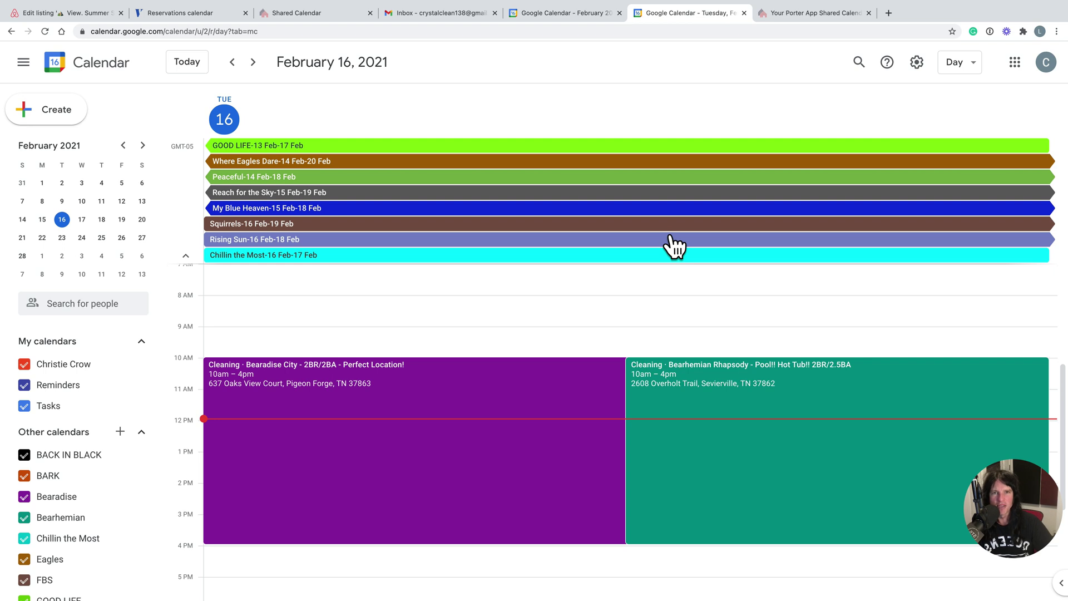
{"action": "mouse_move", "coordinate": [562, 3]}
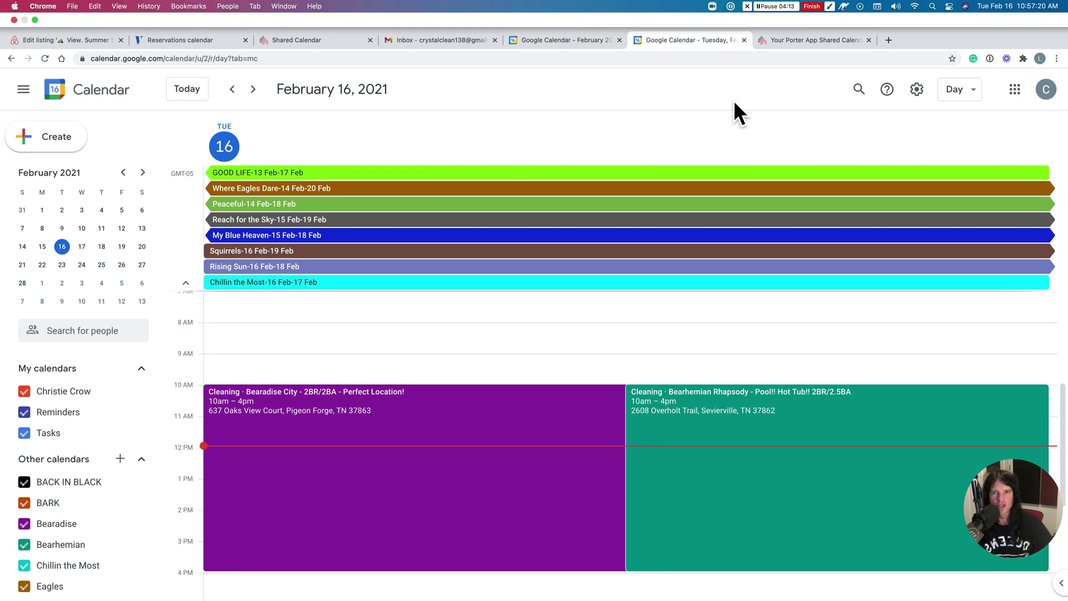